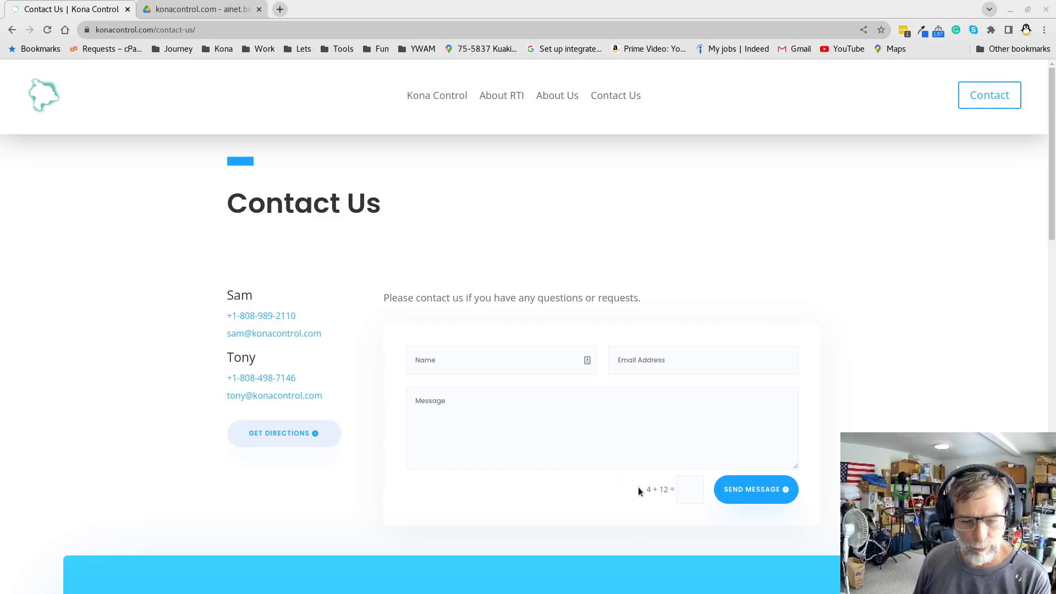
Step: Switch to Google Drive and create a new blank Google Form in the konacontrol.com folder
left_click_drag(647, 489, 675, 490)
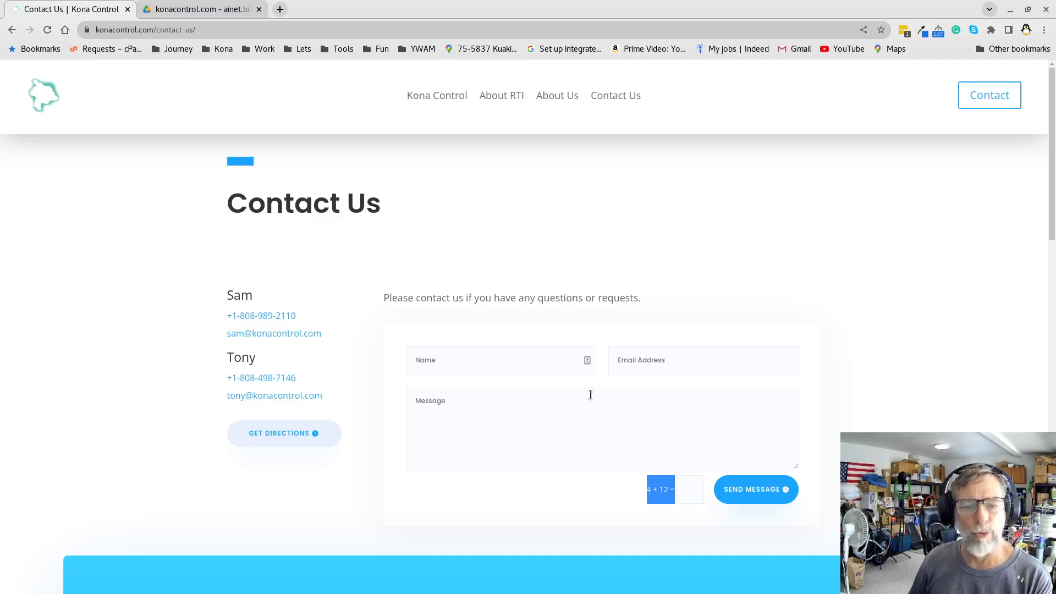
left_click(232, 11)
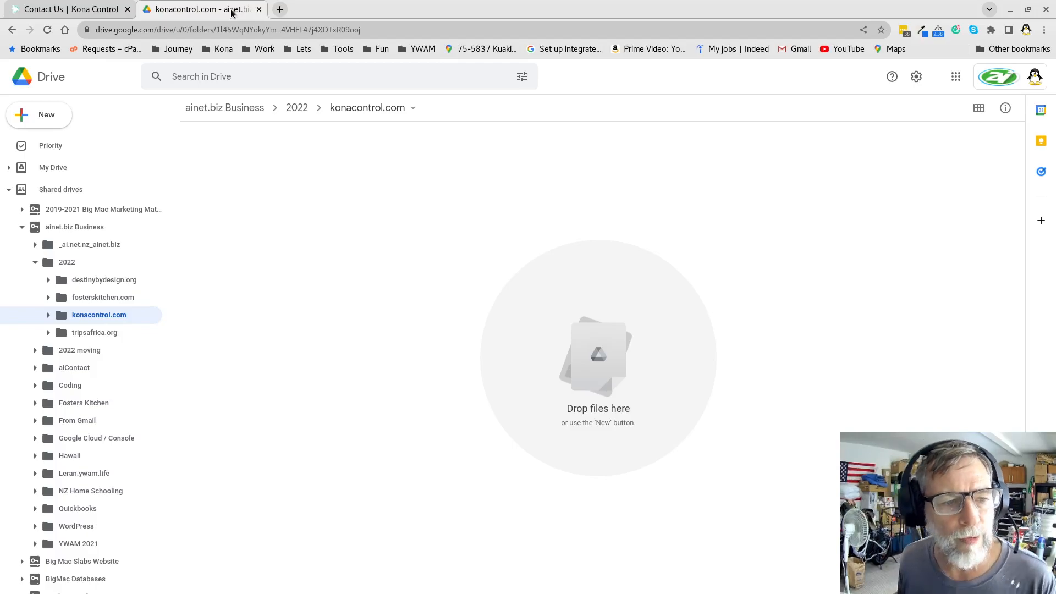
left_click(32, 119)
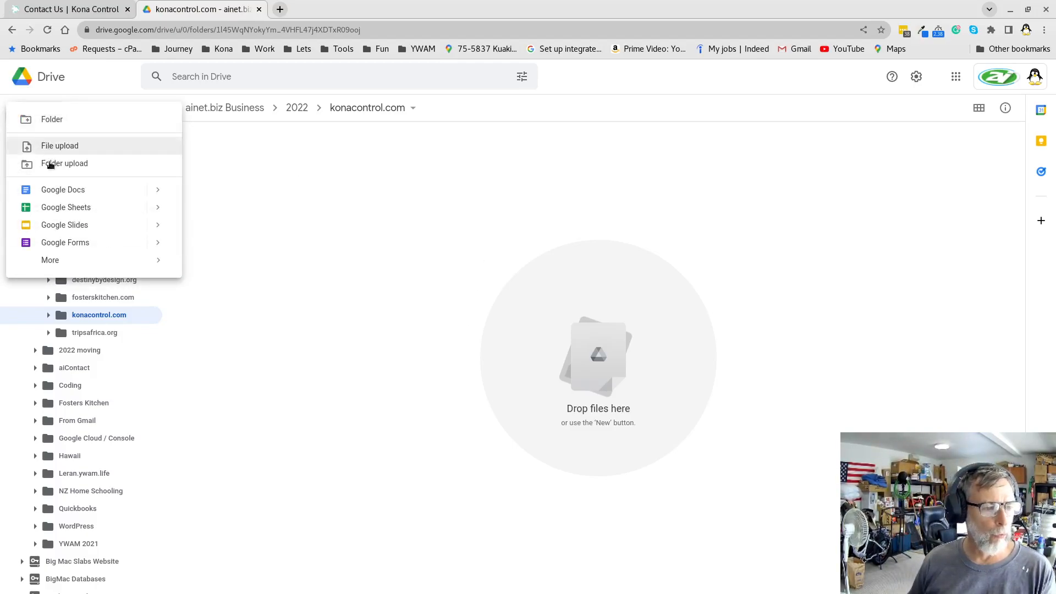
left_click(48, 242)
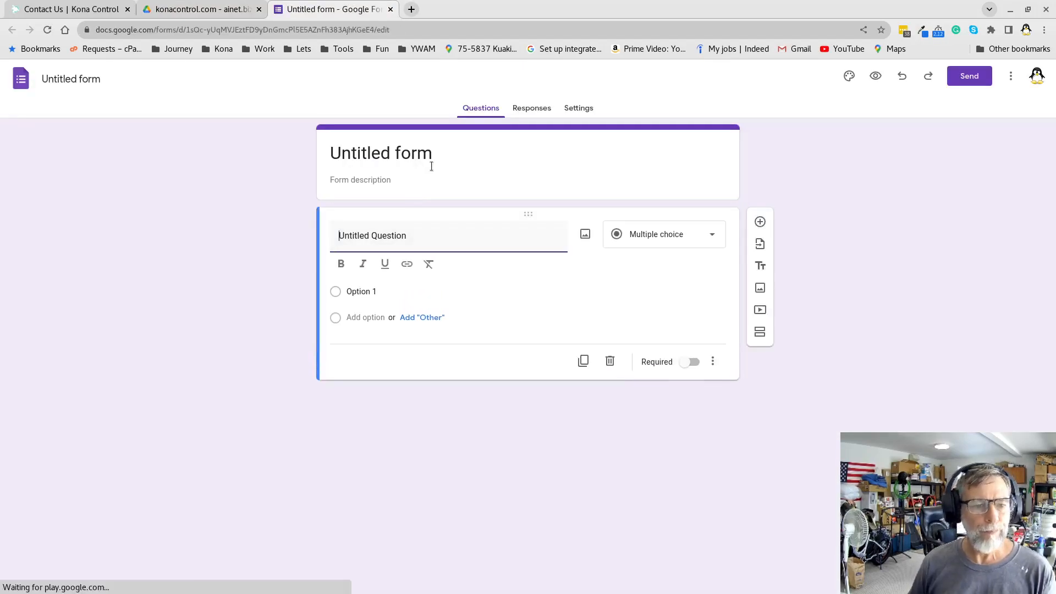
Step: Dismiss the text-styling tip and set the form's title to "Contact Kona Control"
left_click(450, 150)
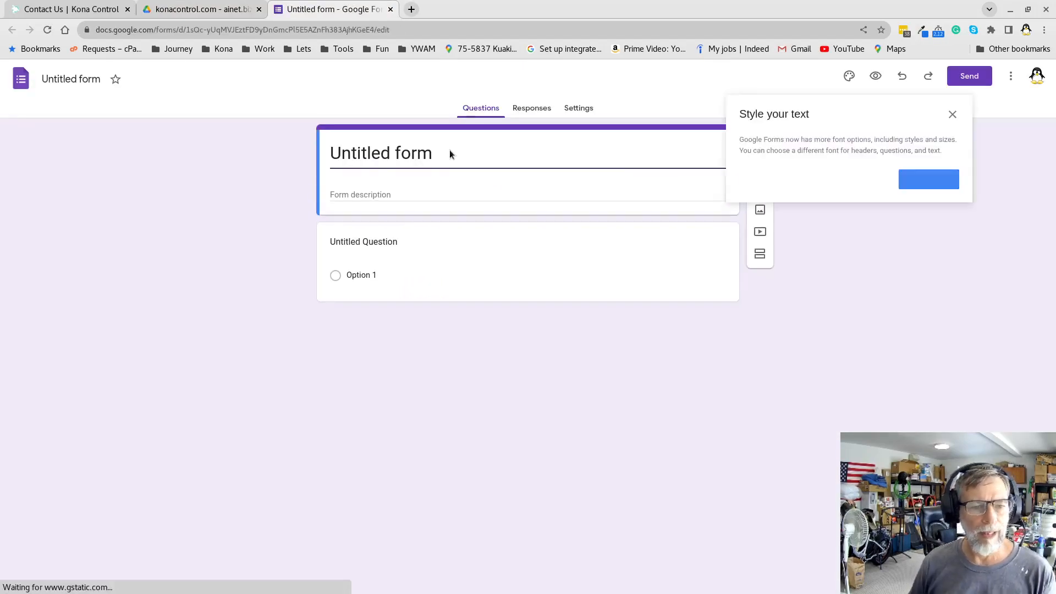
left_click(933, 171)
left_click_drag(435, 158, 305, 160)
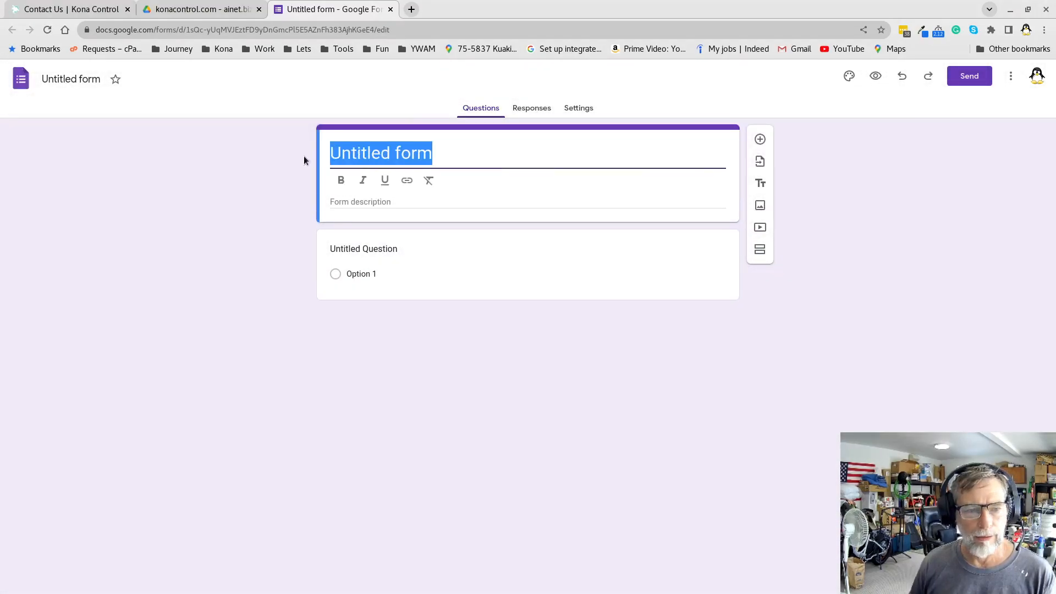
type("Copnt")
key("BackSpace")
key("BackSpace")
type("ntact")
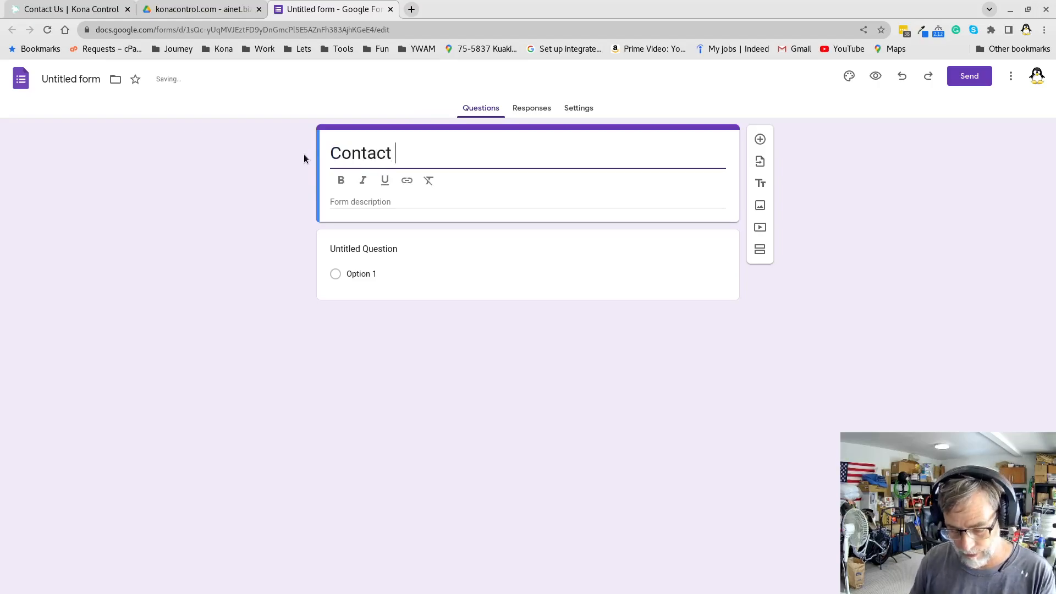
type(" Kona Con")
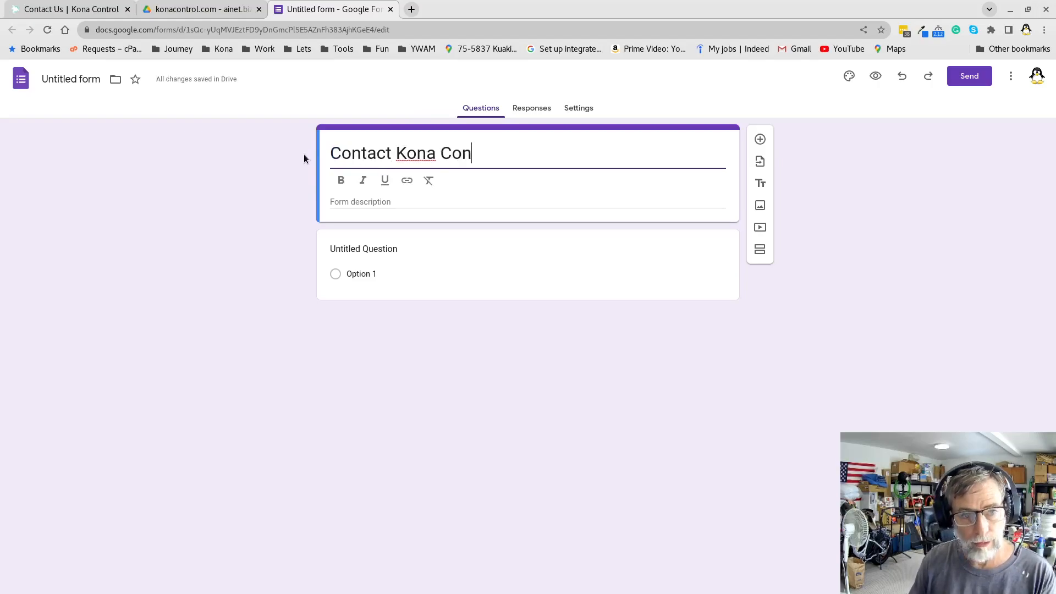
type("trol")
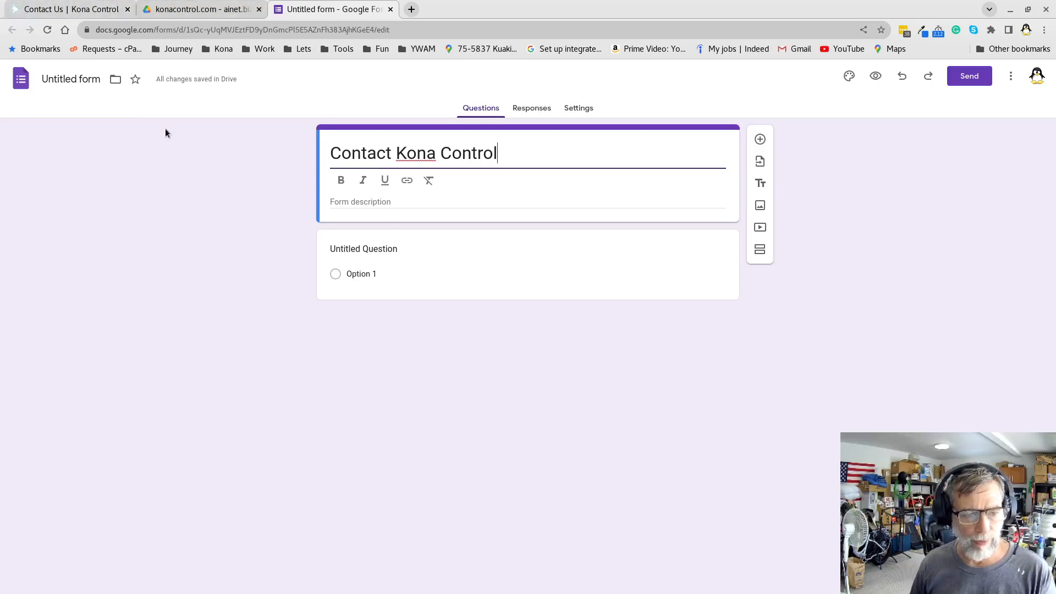
Step: Set the first question to "My Name is" as a required short-answer question
left_click(363, 274)
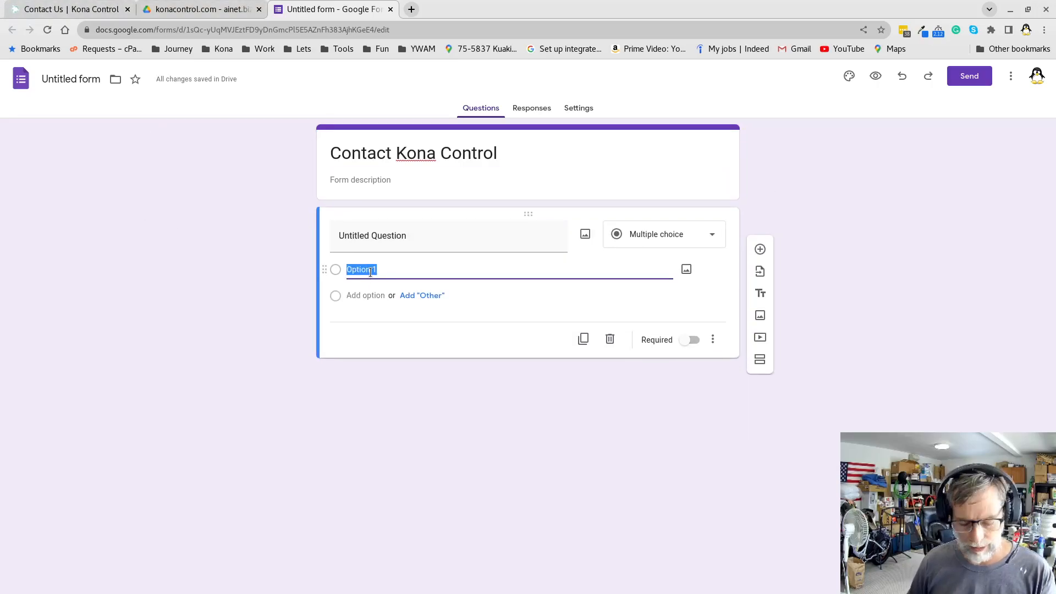
left_click(412, 242)
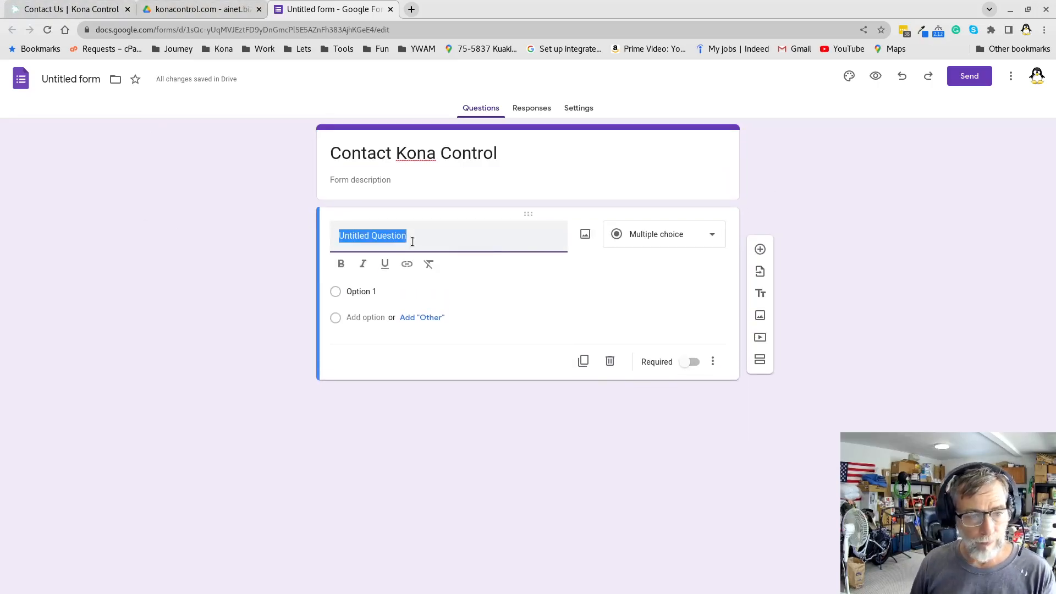
type("My Name is")
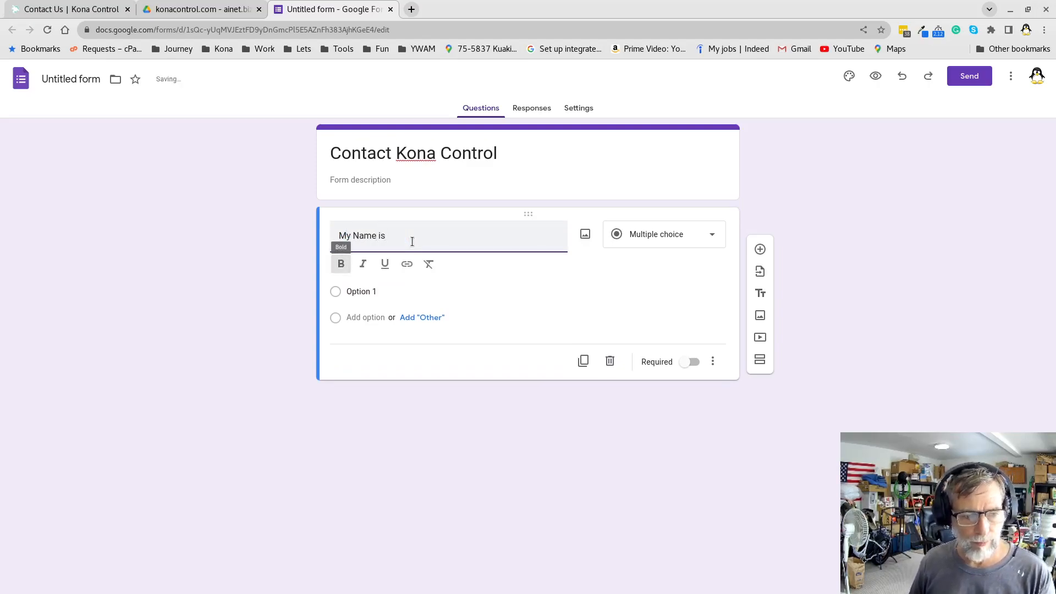
left_click(656, 235)
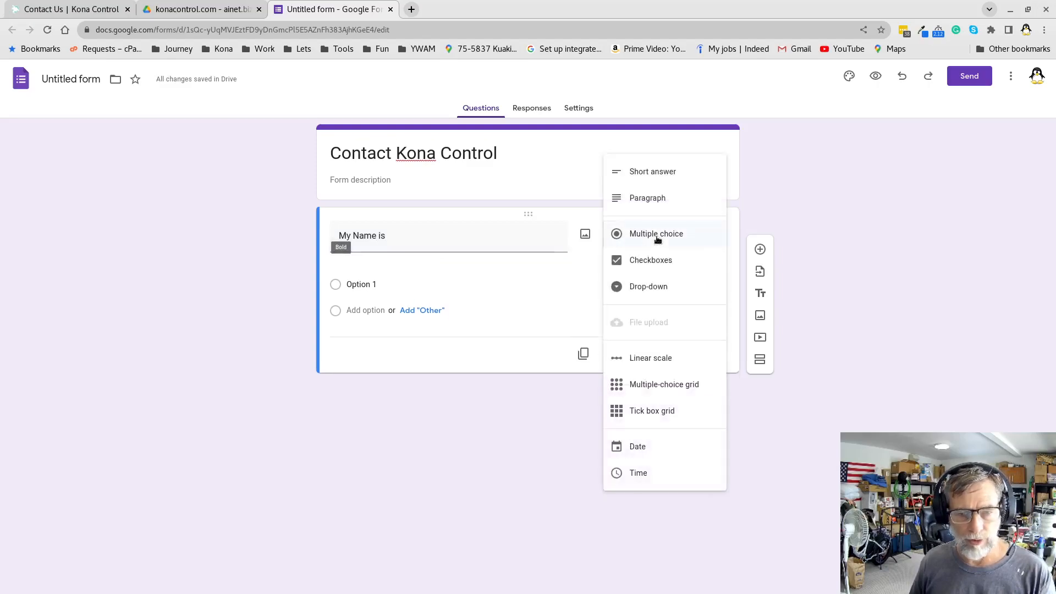
left_click(654, 171)
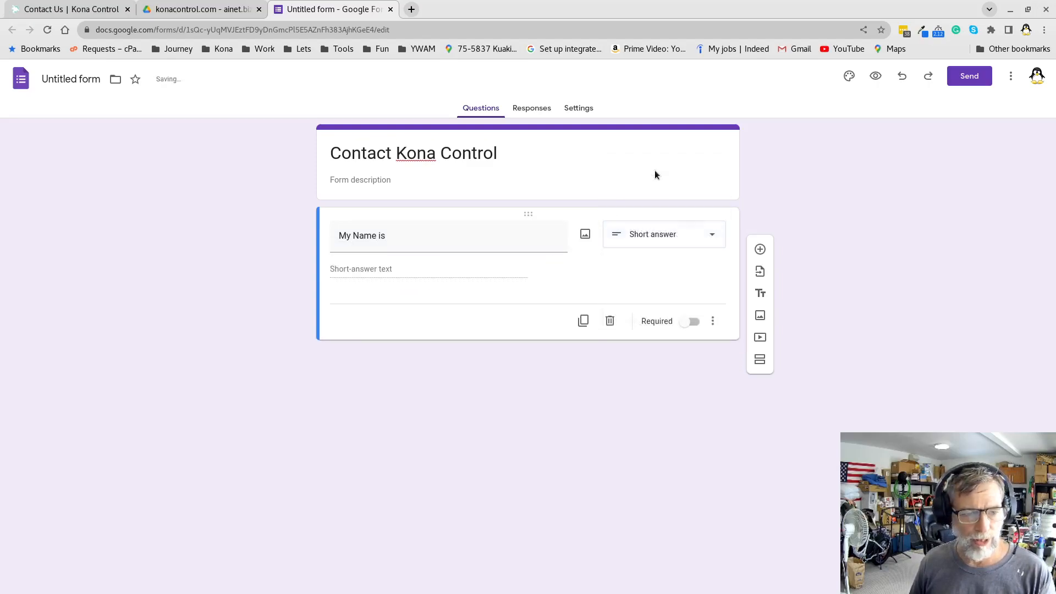
left_click(688, 323)
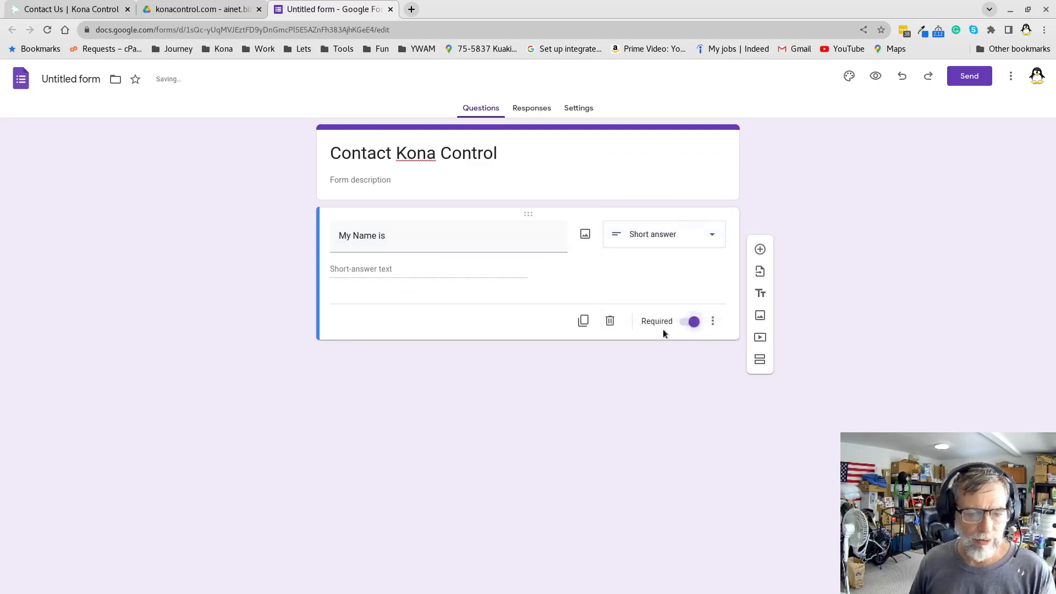
Step: Duplicate the name question and reword the copy as "My Email is"
left_click(584, 321)
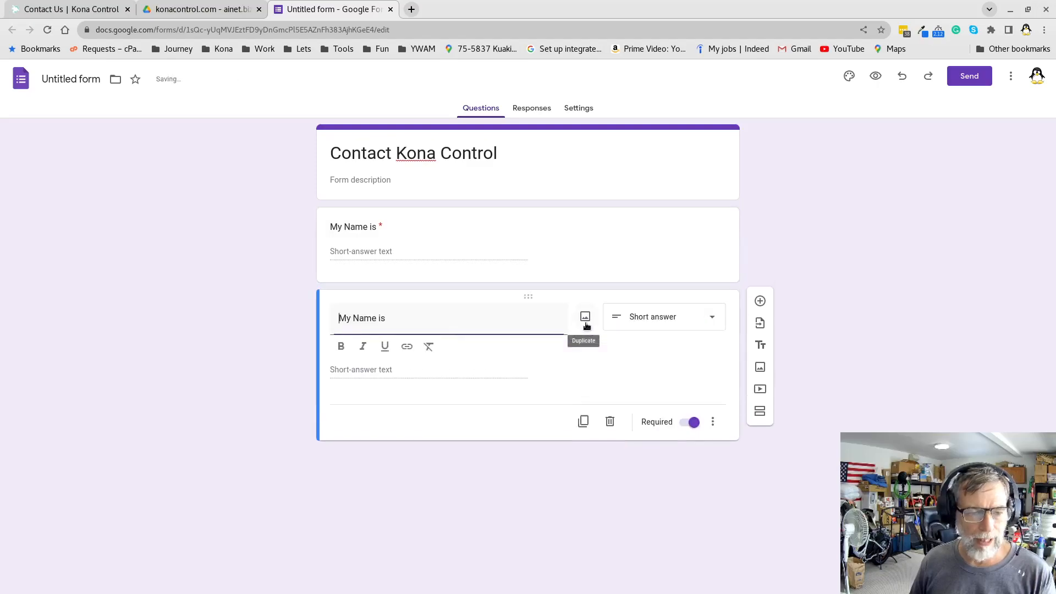
left_click_drag(393, 318, 353, 318)
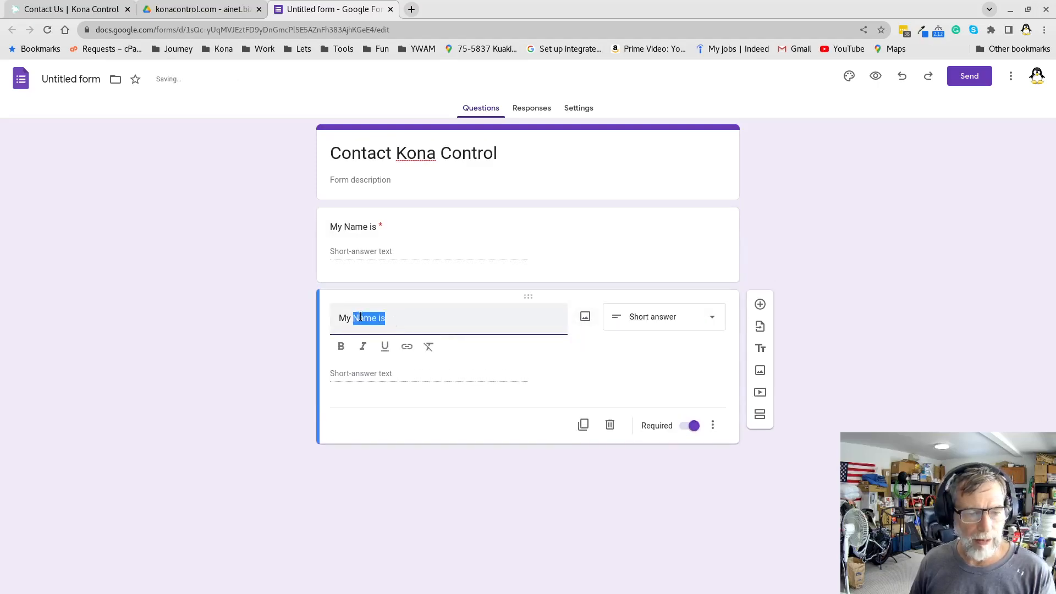
key("Left")
key("ctrl+shift+Right")
type("Email")
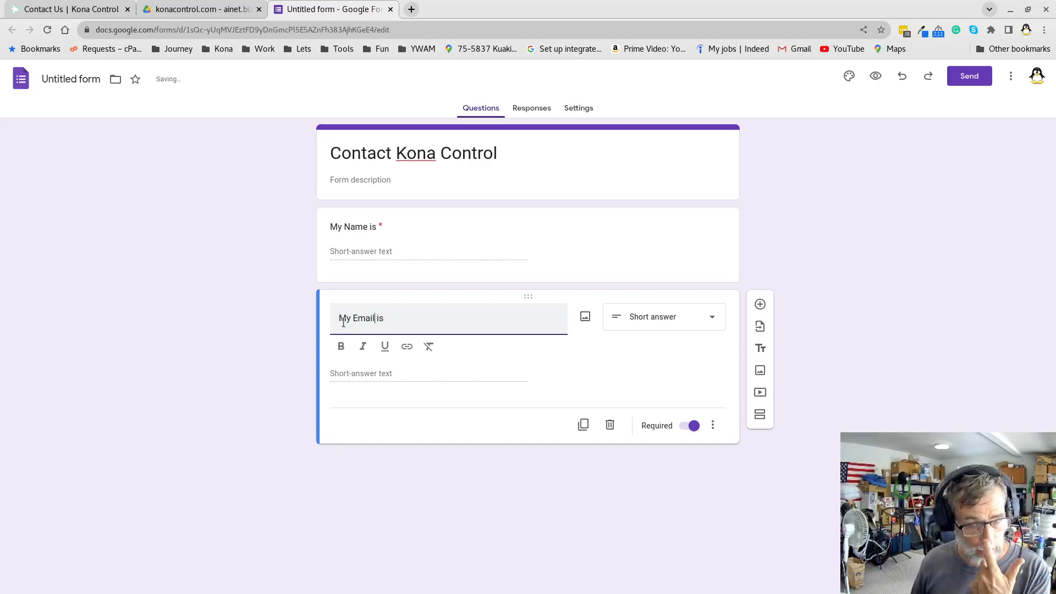
left_click(712, 427)
left_click(726, 465)
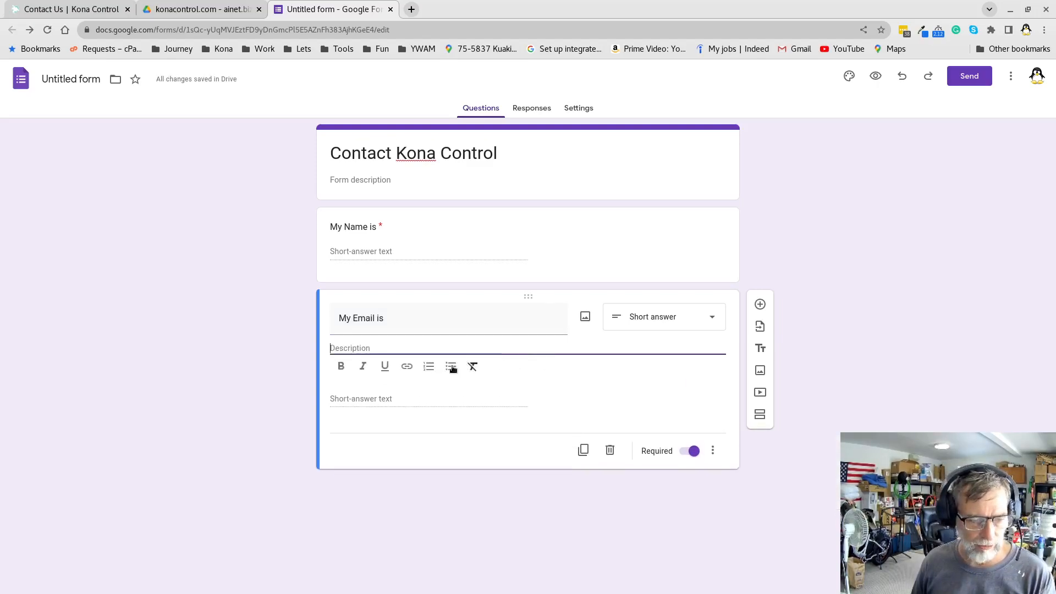
left_click(713, 451)
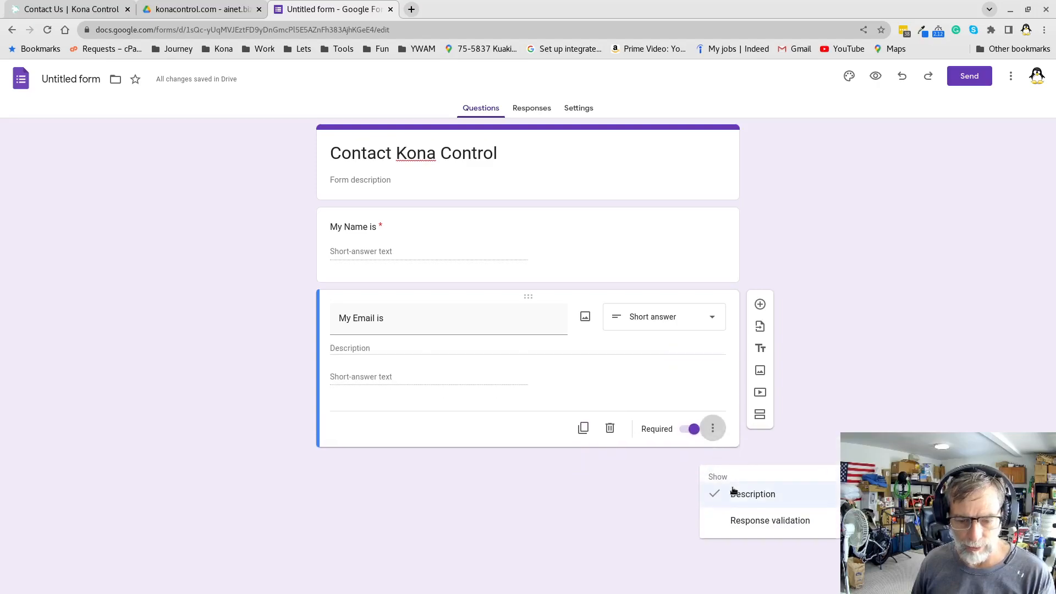
left_click(733, 494)
Step: Add response validation to the email question requiring that the text contains "@"
left_click(713, 424)
left_click(732, 497)
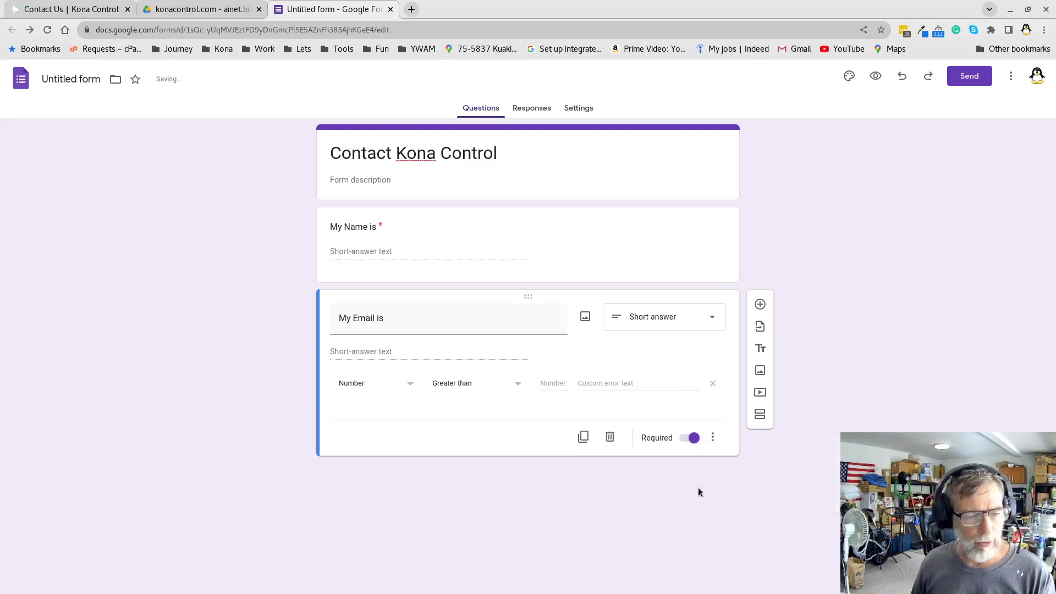
left_click(358, 385)
left_click(358, 405)
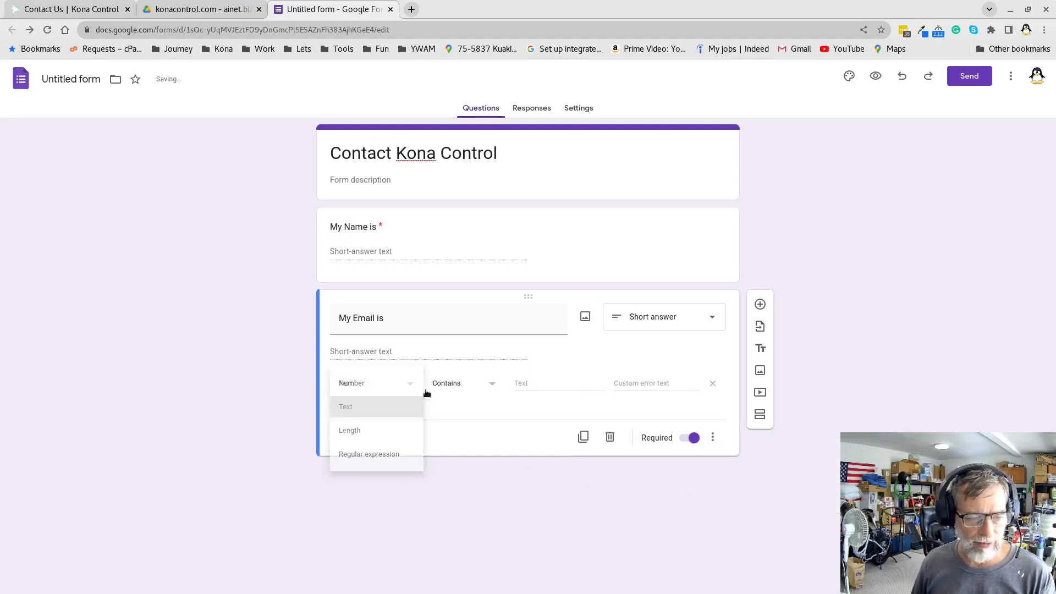
left_click(529, 384)
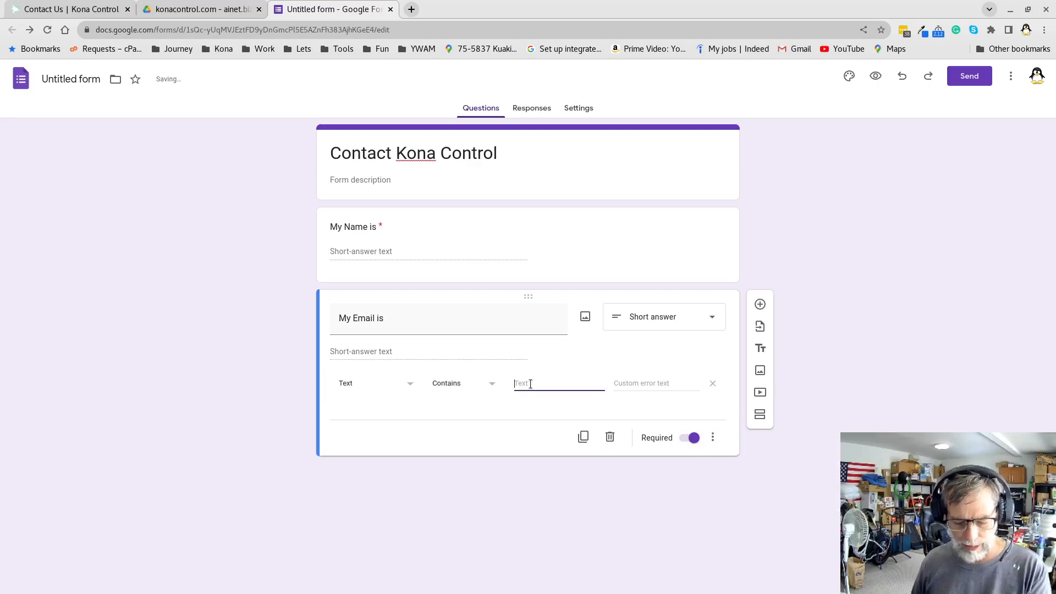
type("@")
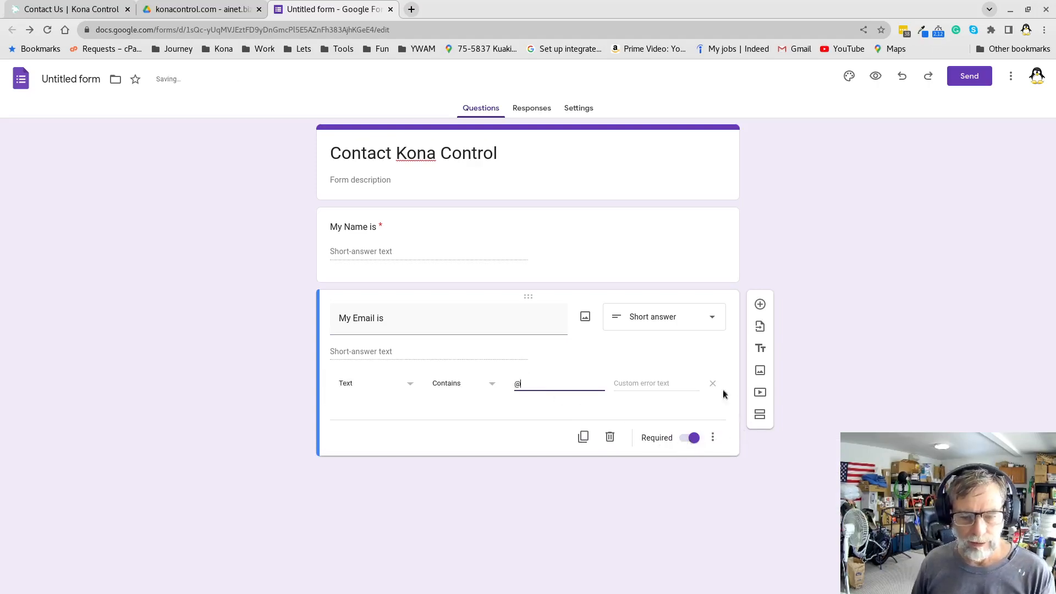
Step: Duplicate the name question, move the copy below the email question and reword it as "My Mobile is"
left_click(398, 251)
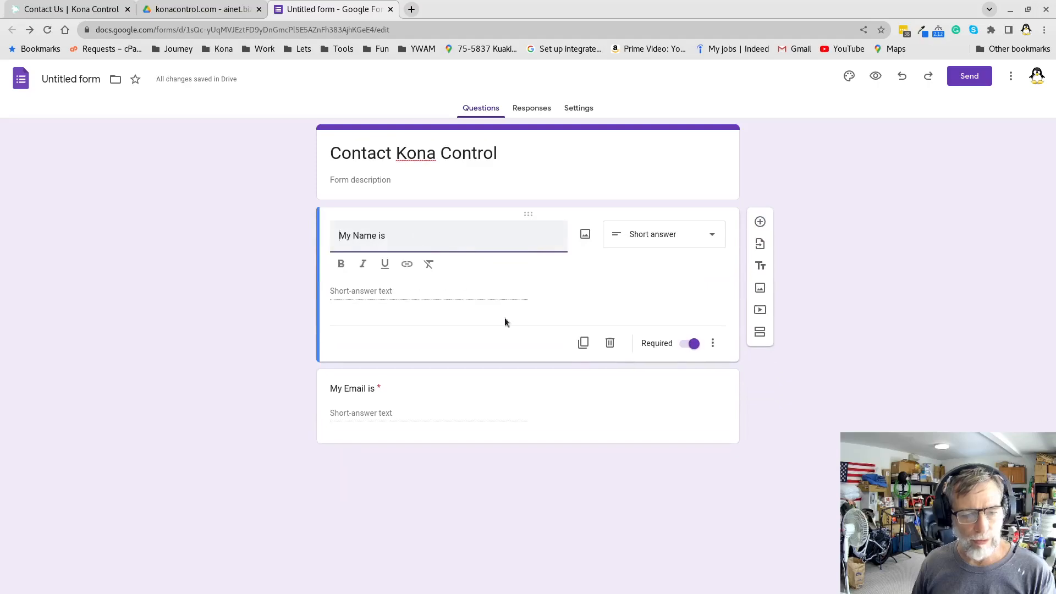
left_click(582, 347)
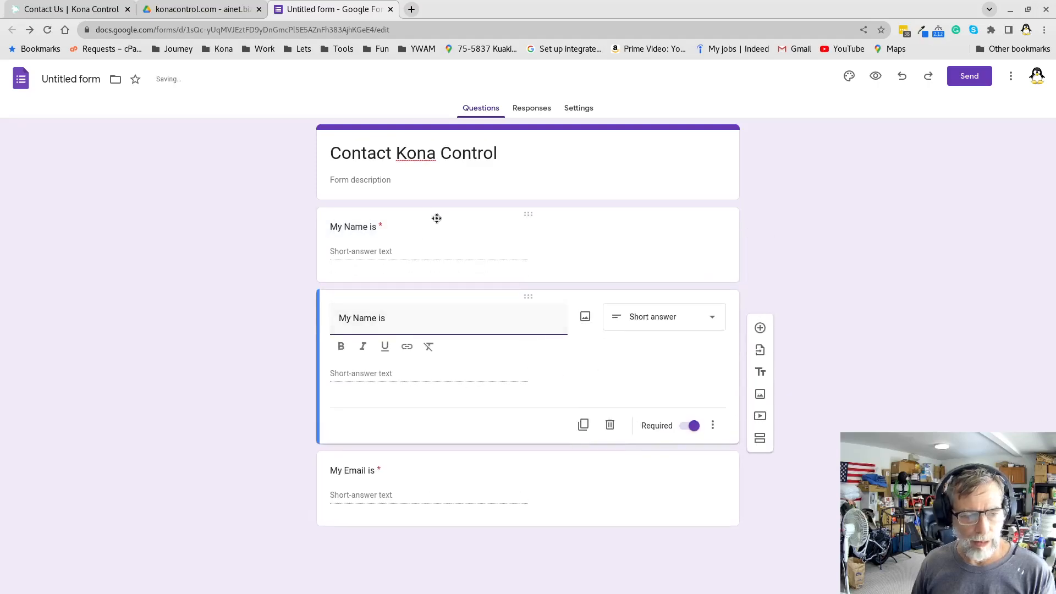
left_click_drag(528, 296, 512, 449)
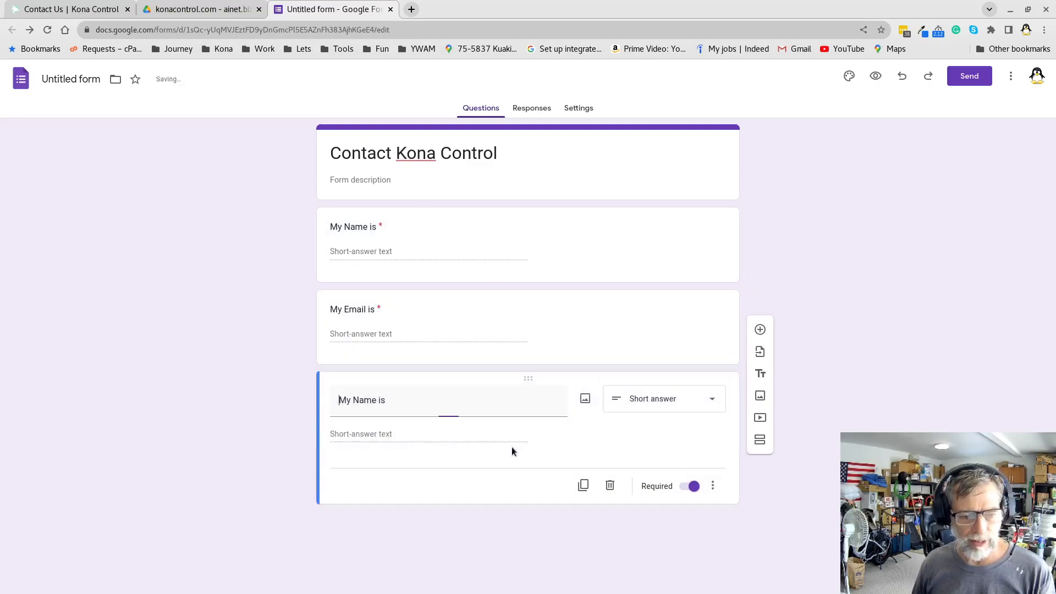
double_click(363, 400)
type("Mobile")
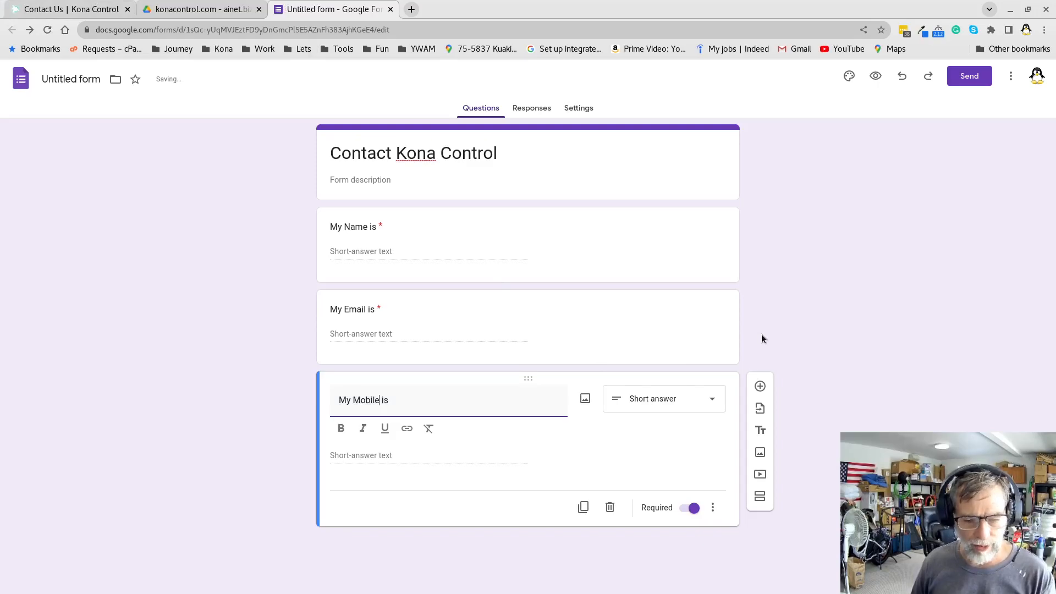
Step: Add a multiple-choice question "I am contacting you for" below the mobile question, with "RTI Control" as its first option
left_click(759, 388)
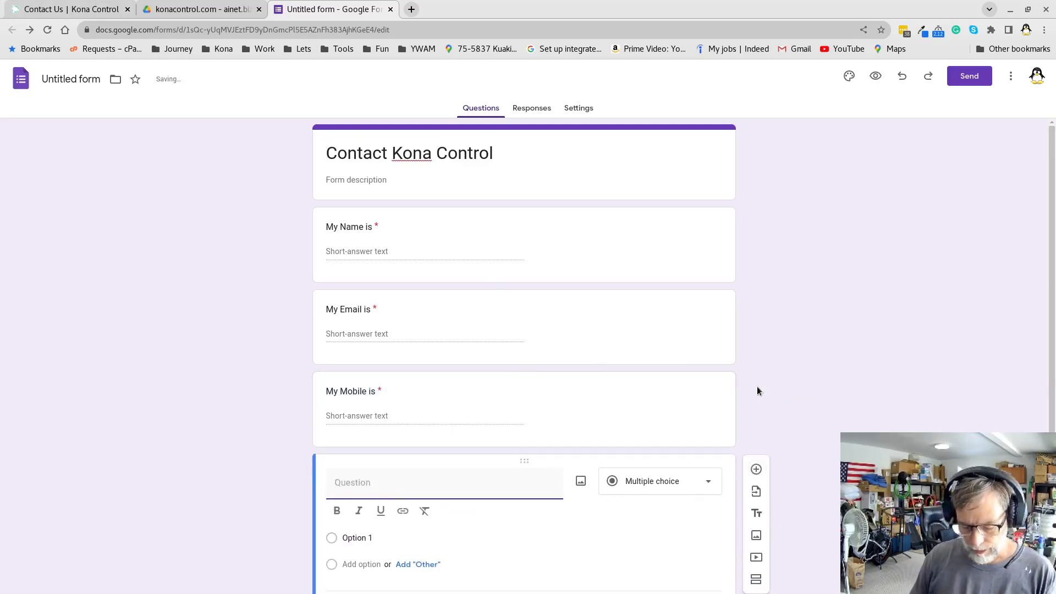
type("I am contacting you for")
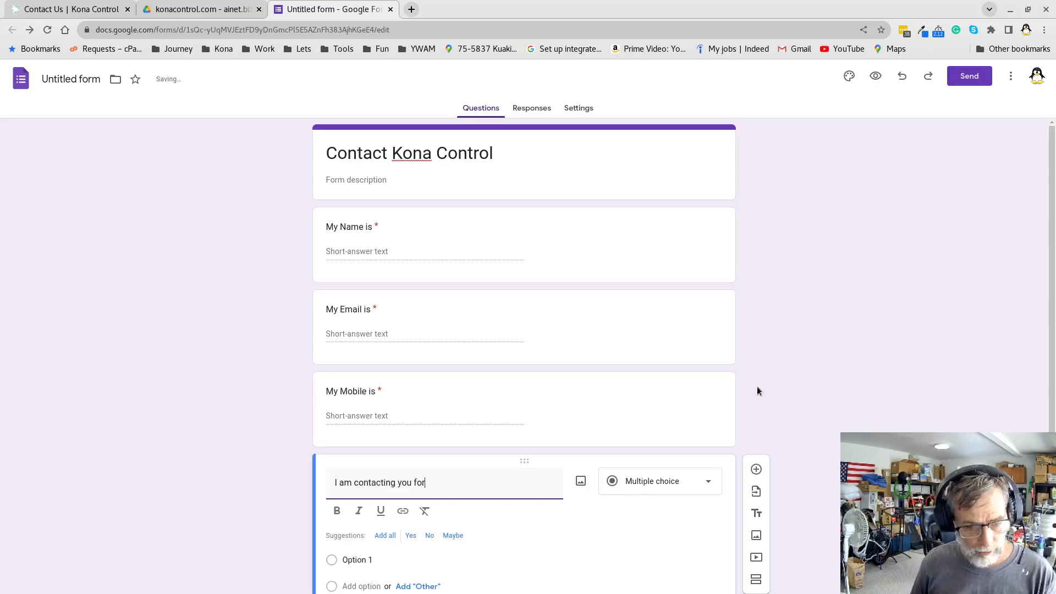
scroll(605, 484, "down", 2)
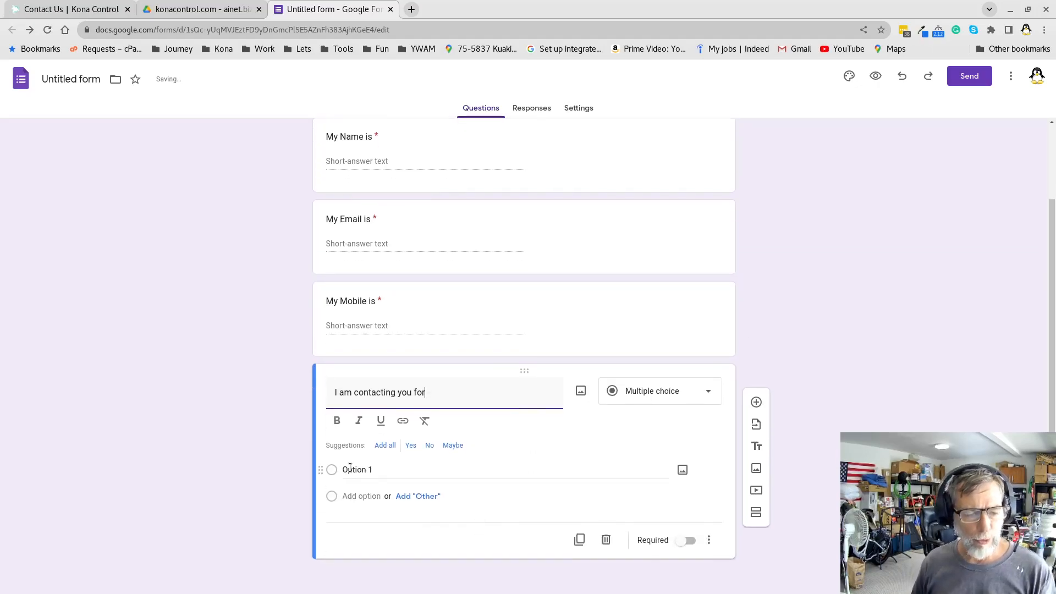
left_click(349, 468)
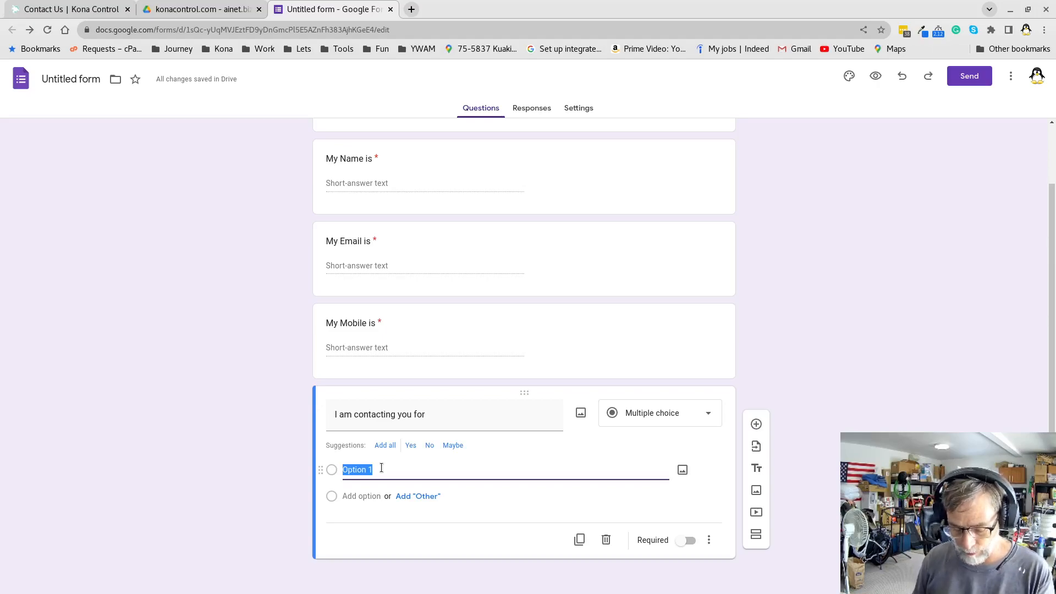
type("RTI C")
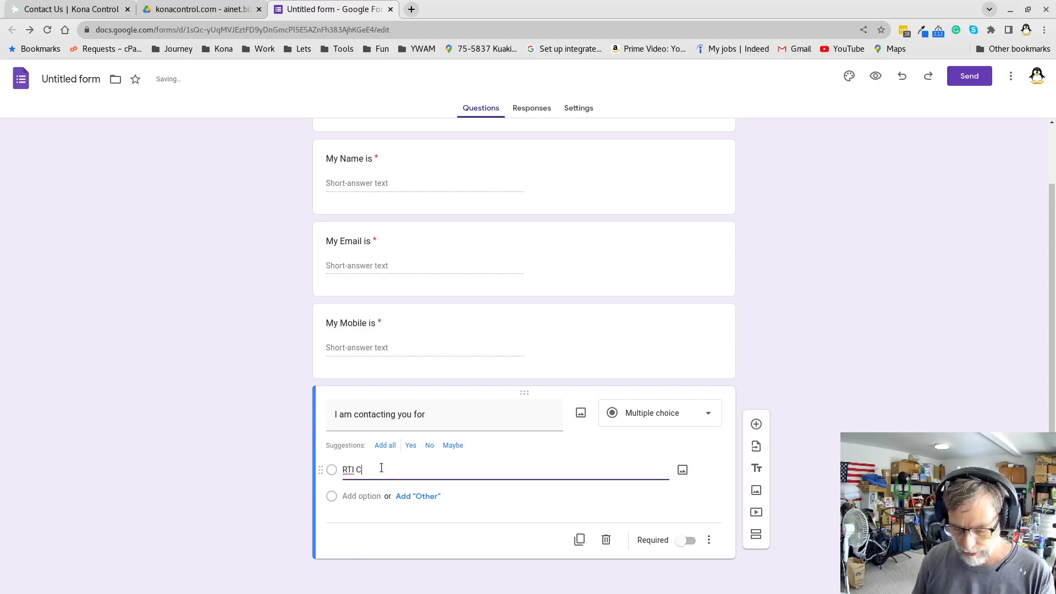
type("ontrol")
Step: Add "Network Cabling" as the second option of the "I am contacting you for" question
left_click(358, 503)
type("Ne")
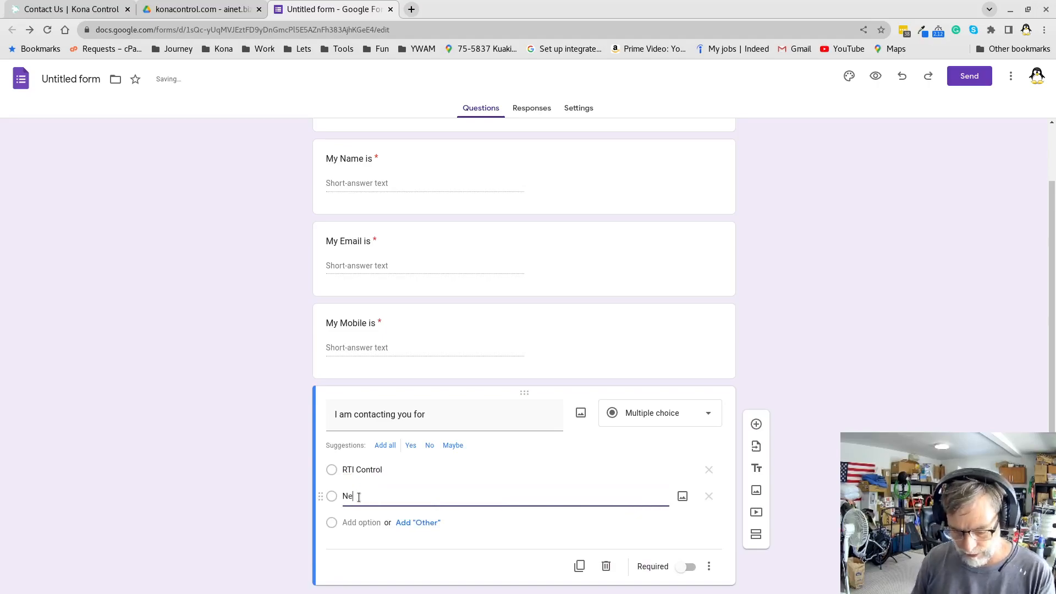
type("towrk Cabli")
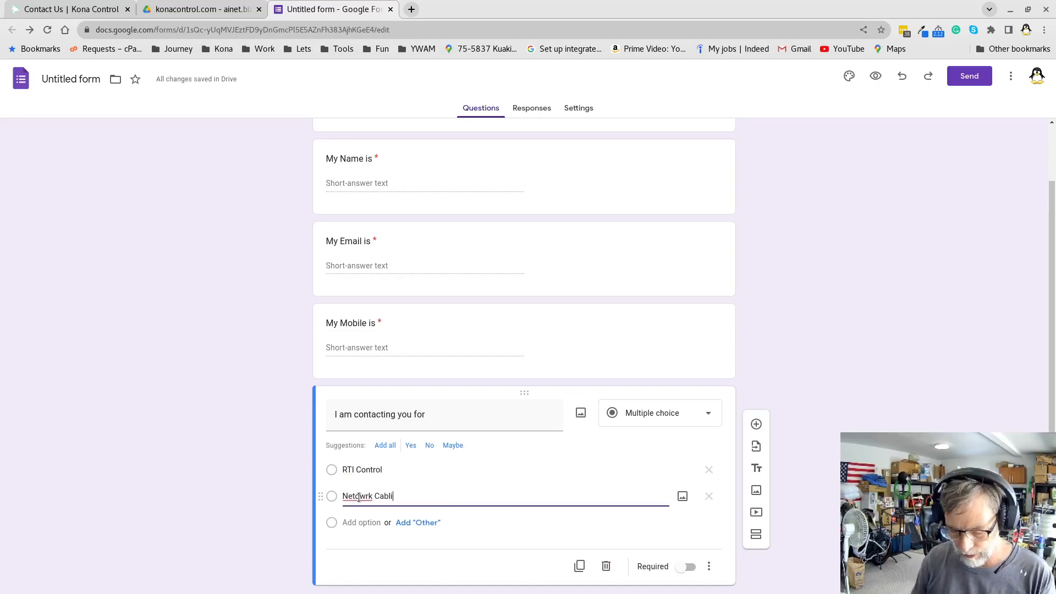
key("BackSpace")
key("Right")
type("o")
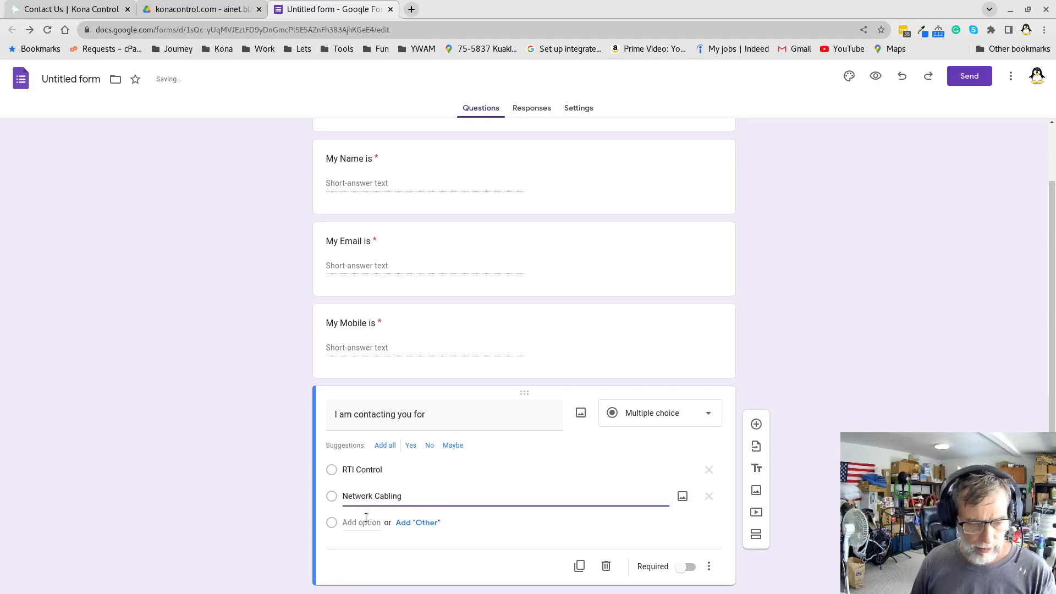
Step: Add the options "Setup Internet" and "Install TV" to the contact-reason question and make it required
left_click(359, 523)
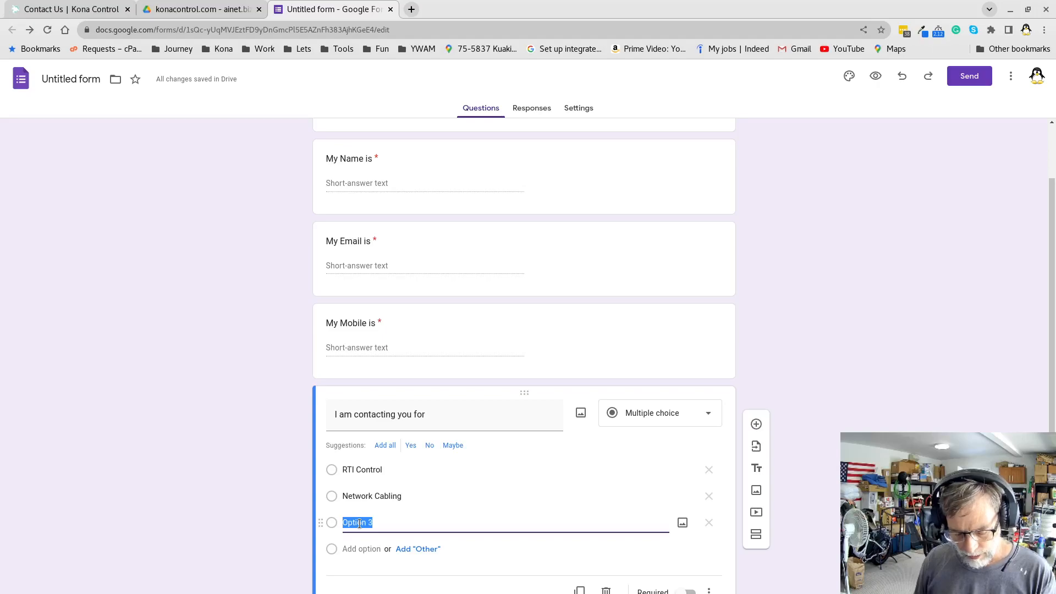
type("Setup Inter")
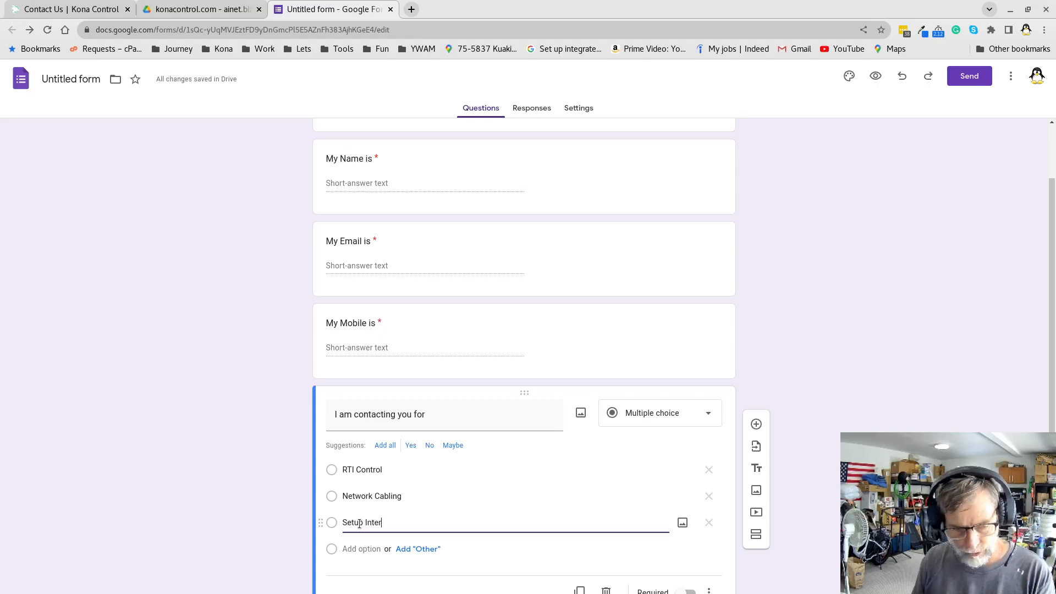
left_click(348, 549)
type("S")
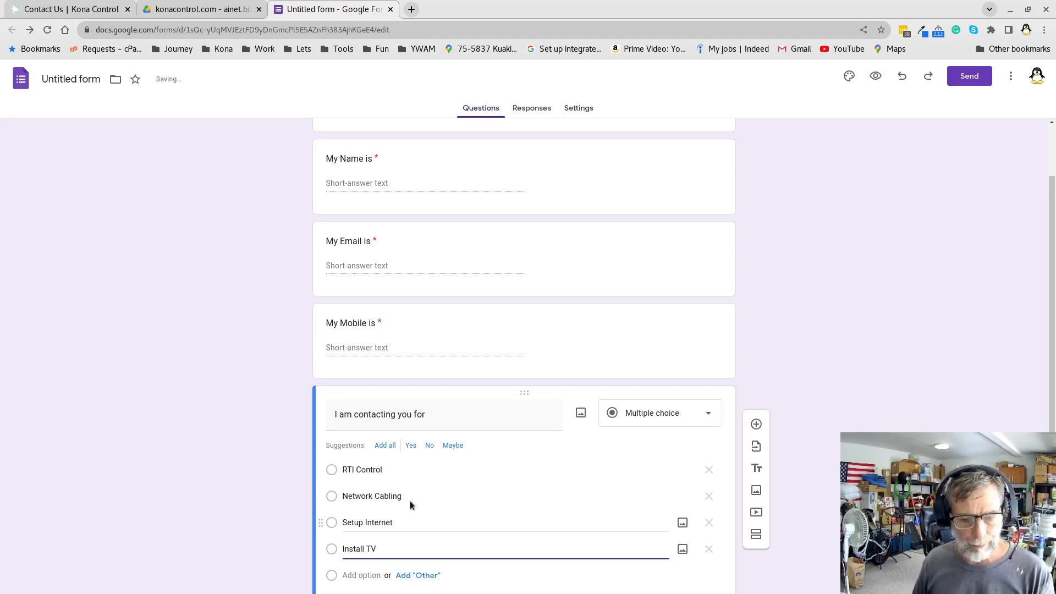
scroll(424, 495, "down", 2)
left_click(682, 541)
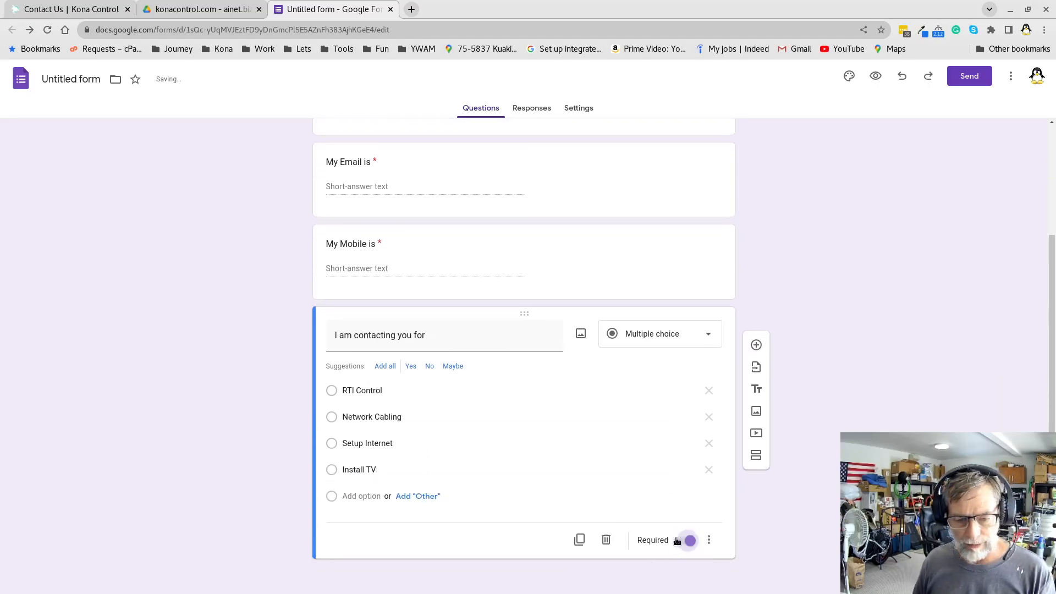
Step: Add a paragraph question below the contact-reason question, worded "Also I need help with"
left_click(757, 345)
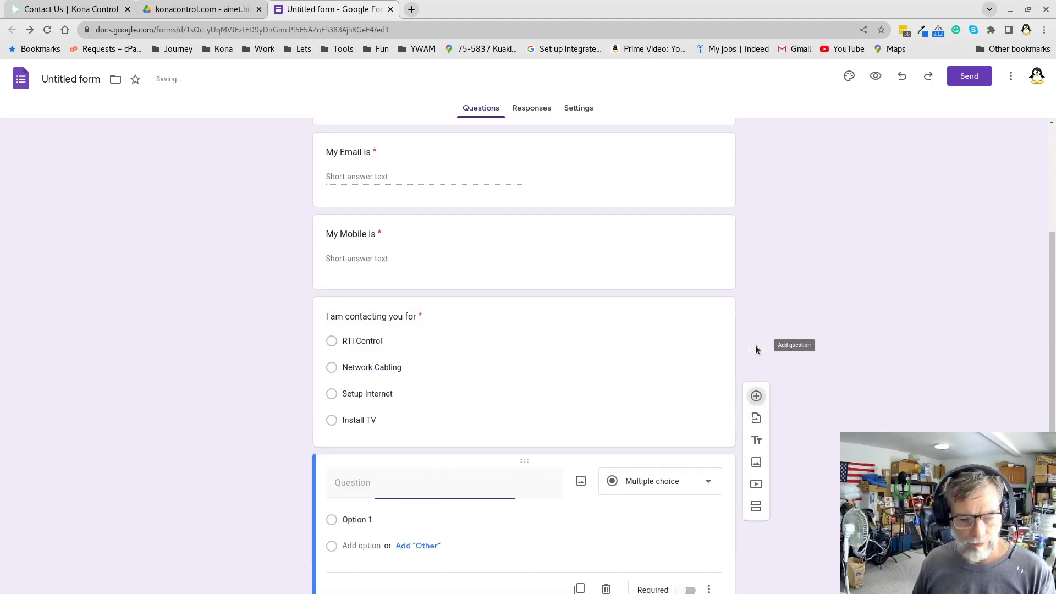
left_click(661, 490)
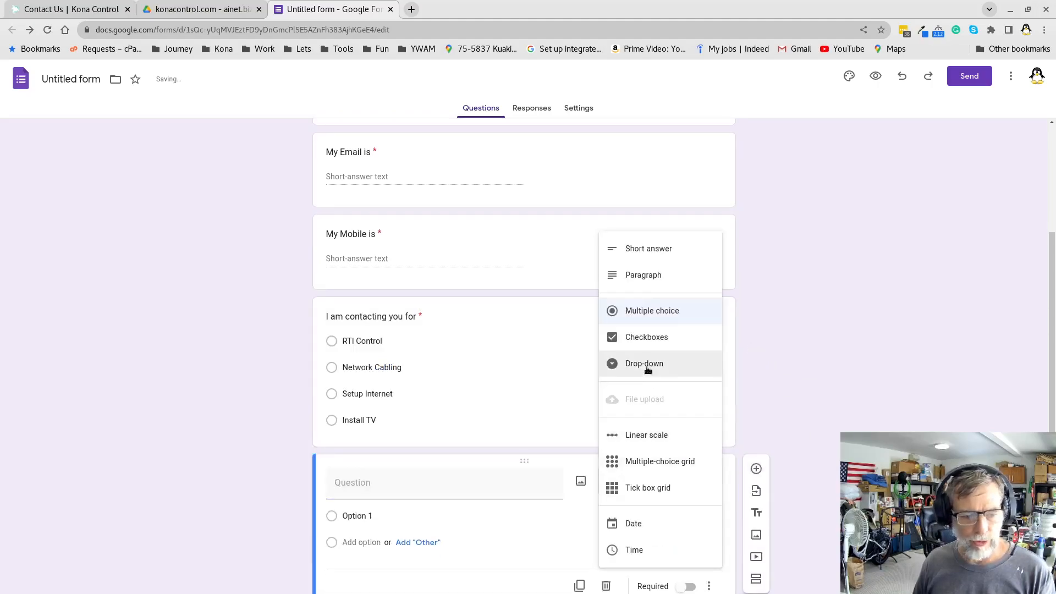
left_click(634, 282)
left_click(402, 486)
type("Also")
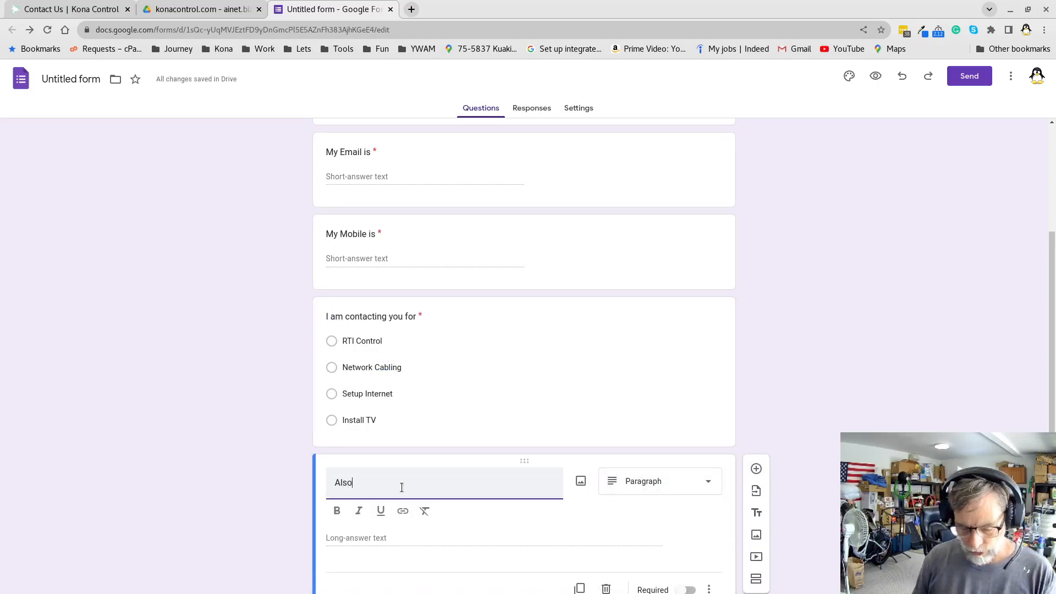
type(" I need help with")
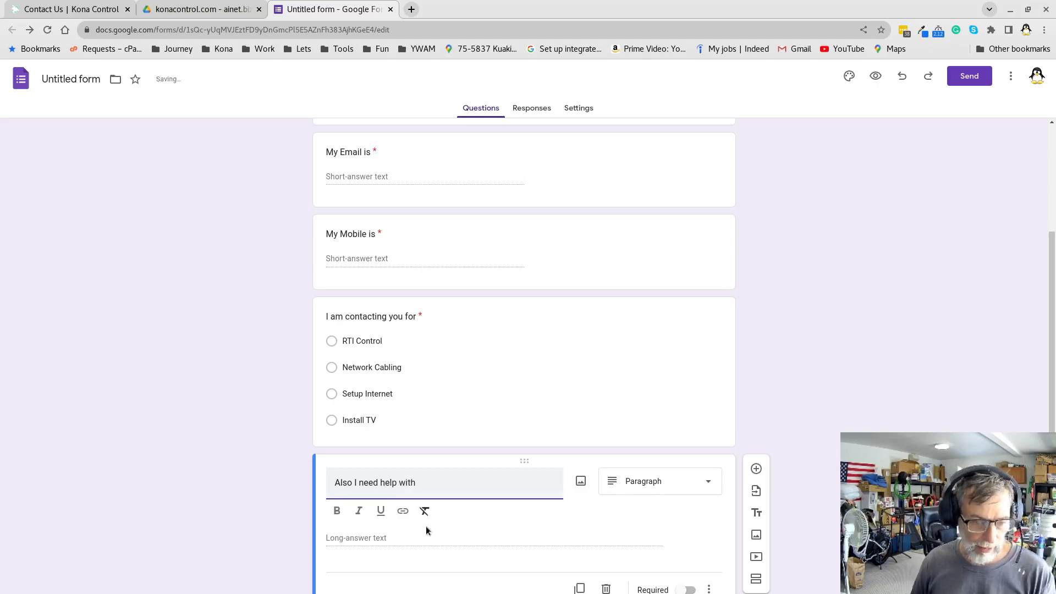
Step: Change the "I am contacting you for" question to checkboxes and add an "Other" option
left_click(391, 342)
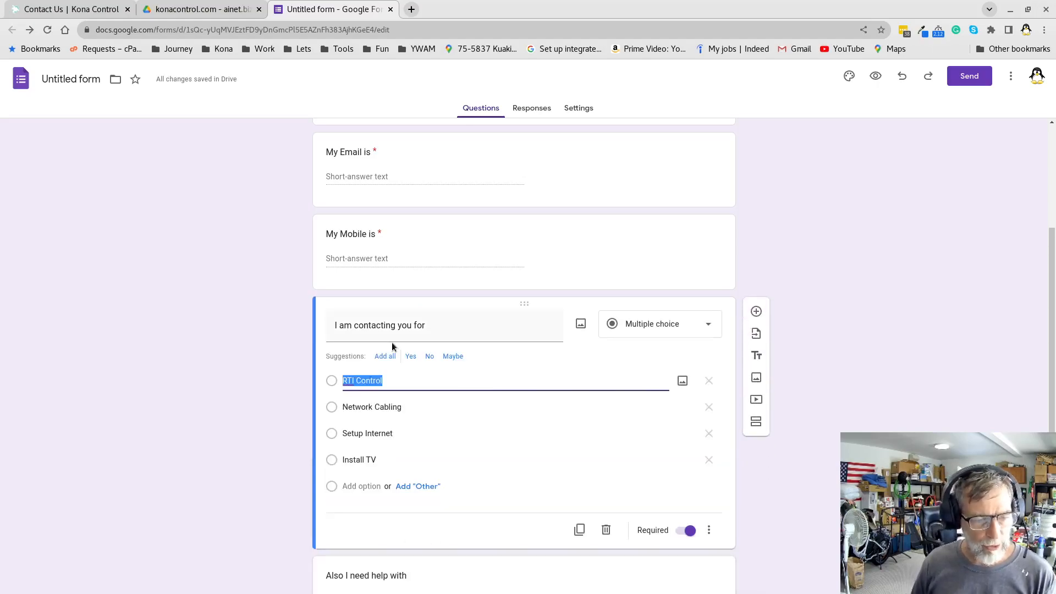
left_click(707, 326)
left_click(676, 341)
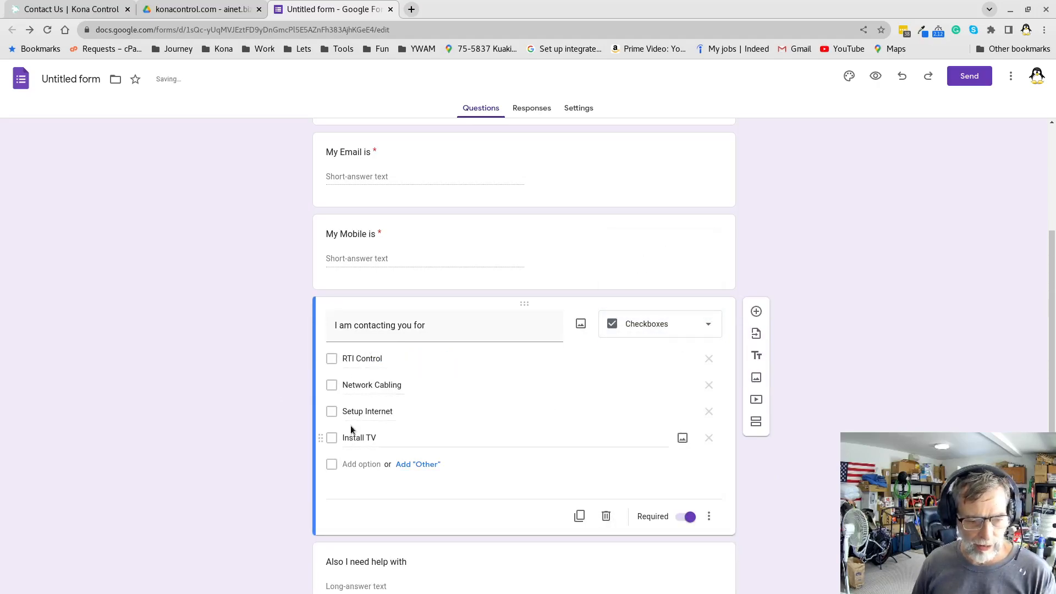
left_click(414, 465)
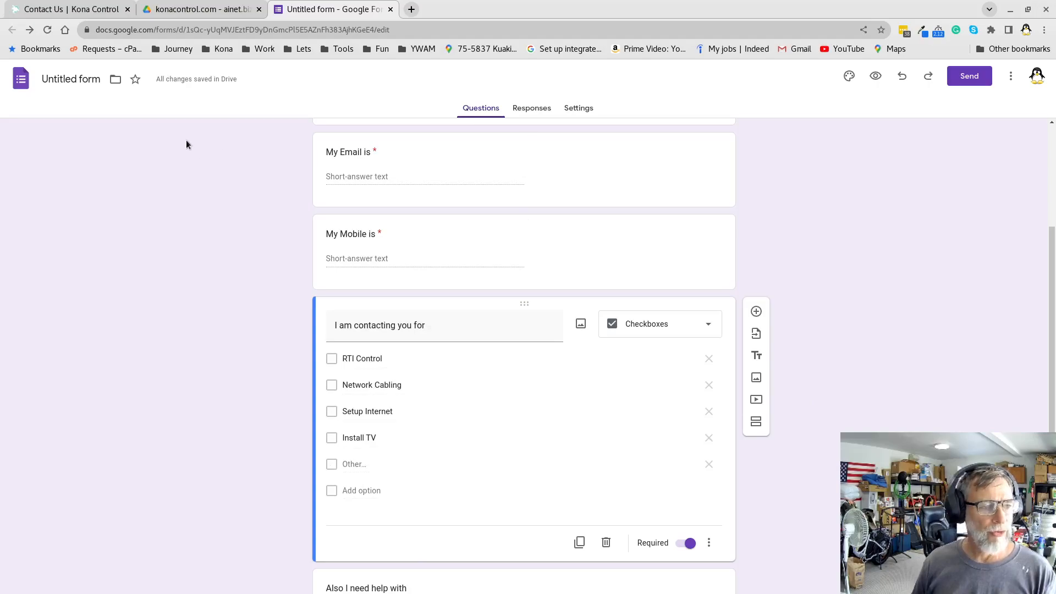
Step: Rename the untitled form file to match its title, "Contact Kona Control"
left_click(76, 82)
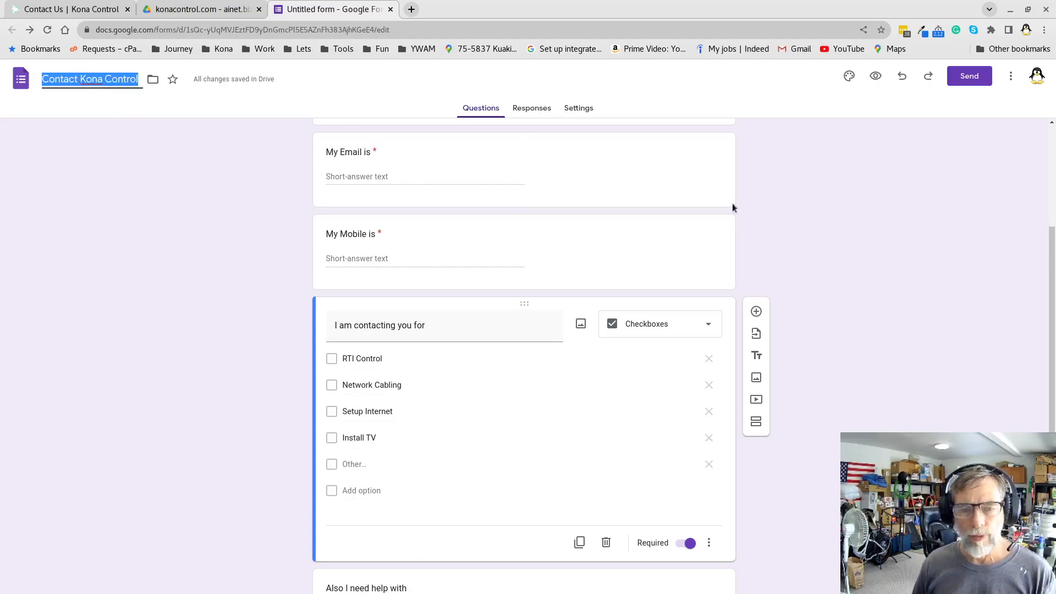
scroll(770, 197, "up", 2)
scroll(770, 198, "up", 1)
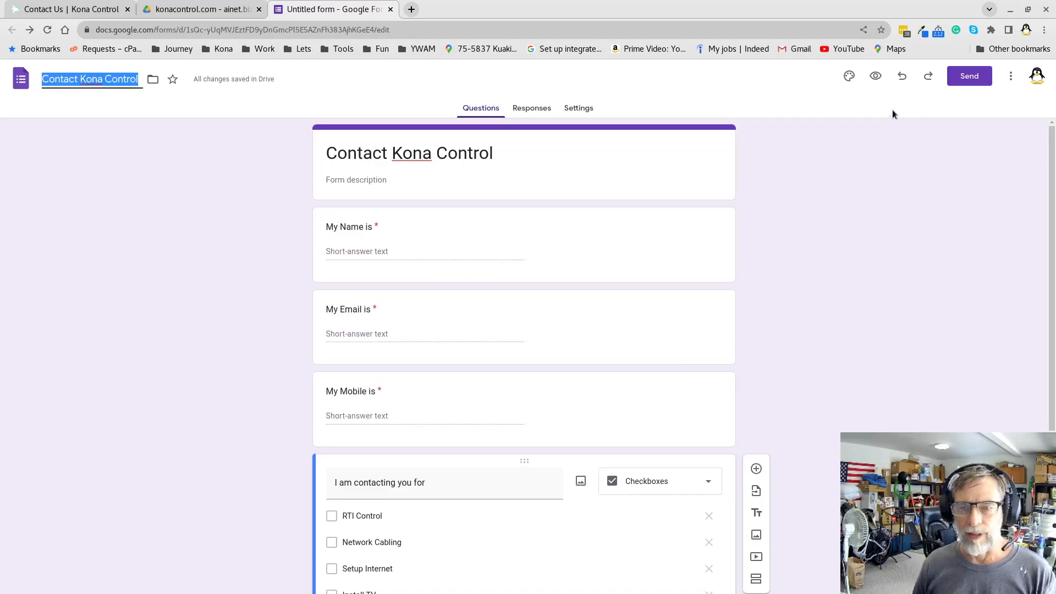
Step: Set the form's header image to the dark blue fibre-light picture from the Work and School themes
left_click(849, 77)
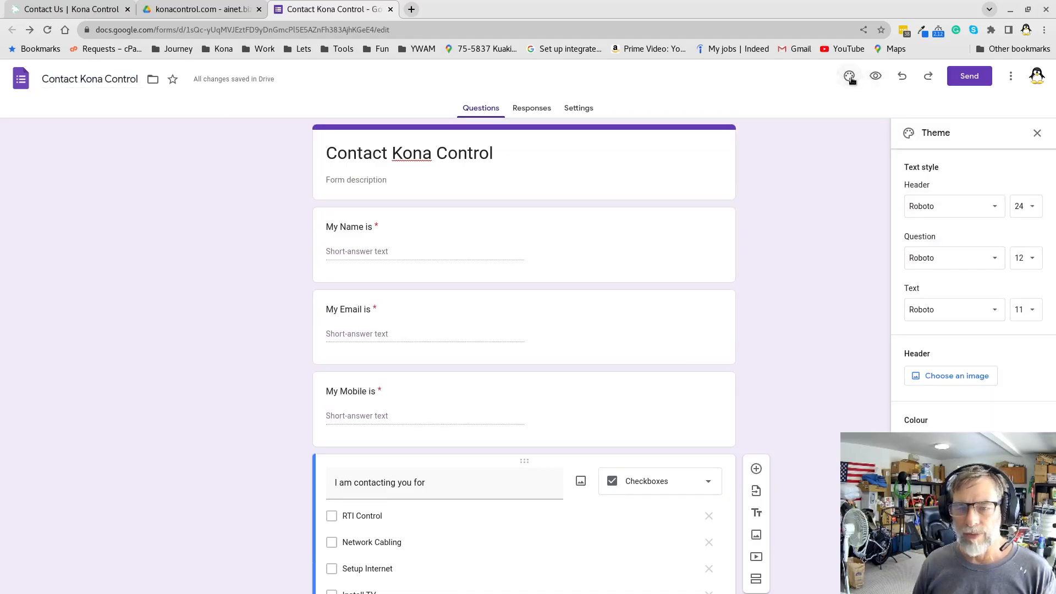
left_click(949, 379)
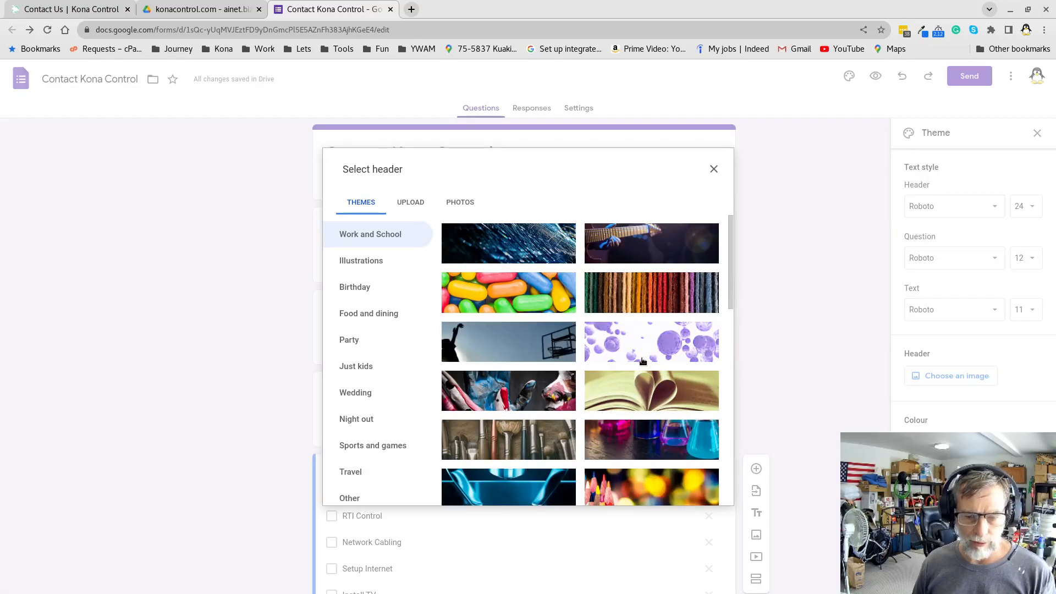
scroll(643, 363, "down", 2)
scroll(643, 363, "down", 4)
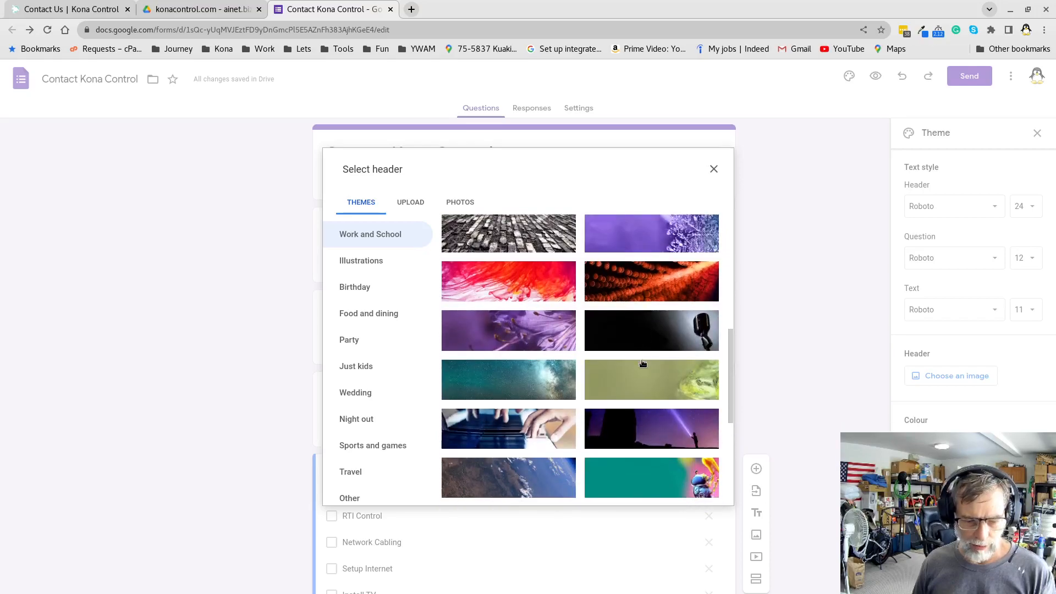
scroll(643, 363, "down", 2)
scroll(643, 363, "down", 3)
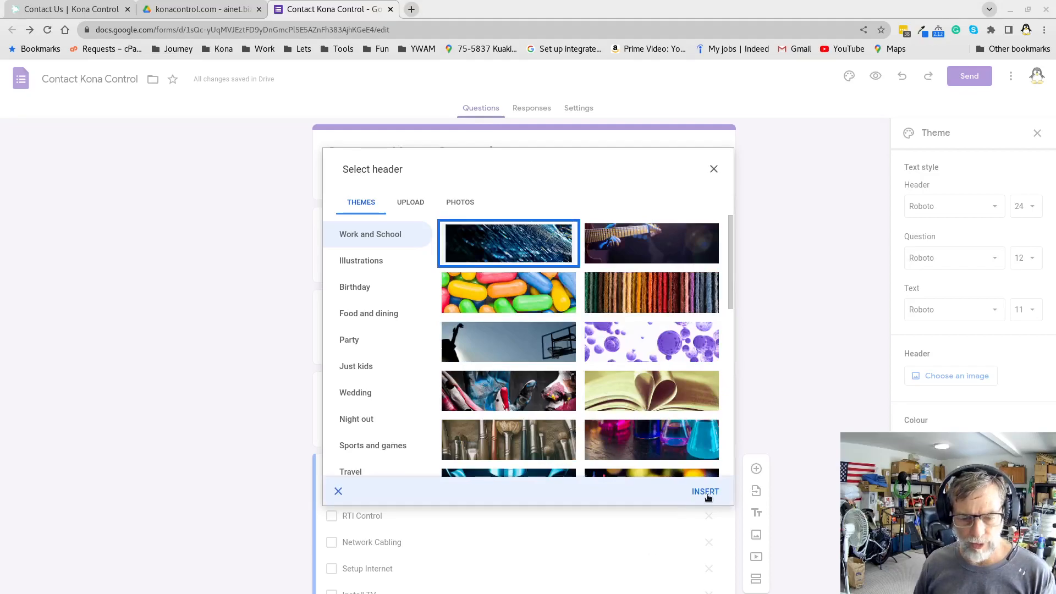
left_click(707, 492)
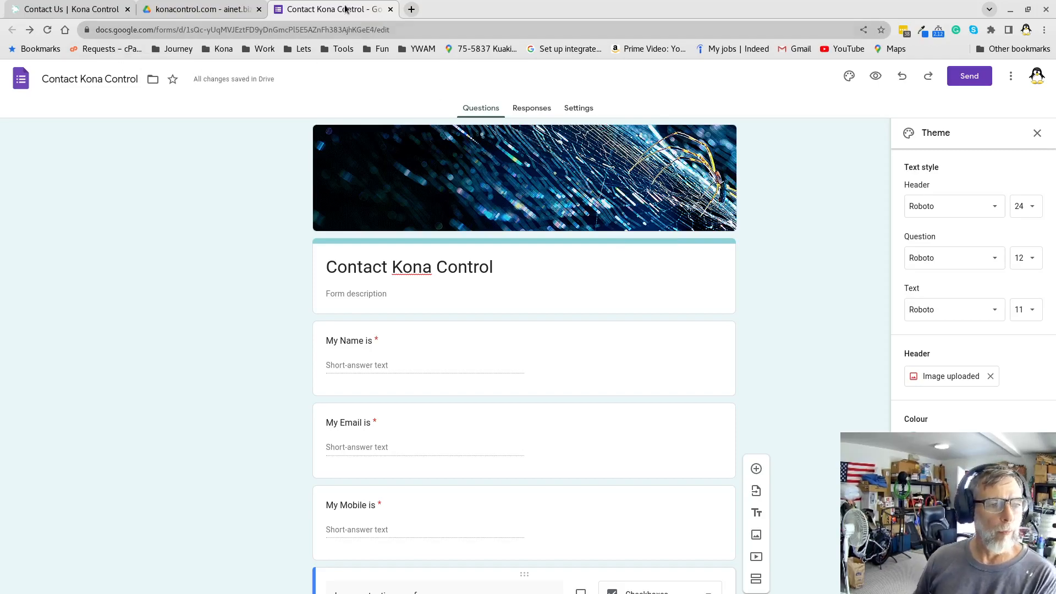
Step: Link the form's responses to a new spreadsheet and check the konacontrol.com folder in Google Drive
left_click(538, 110)
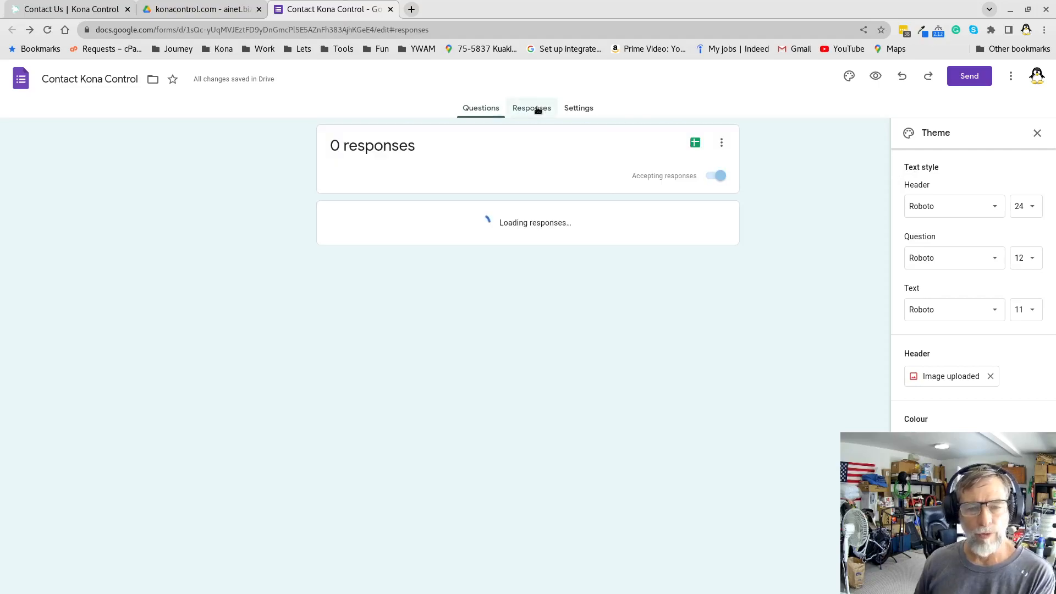
left_click(689, 143)
left_click(657, 214)
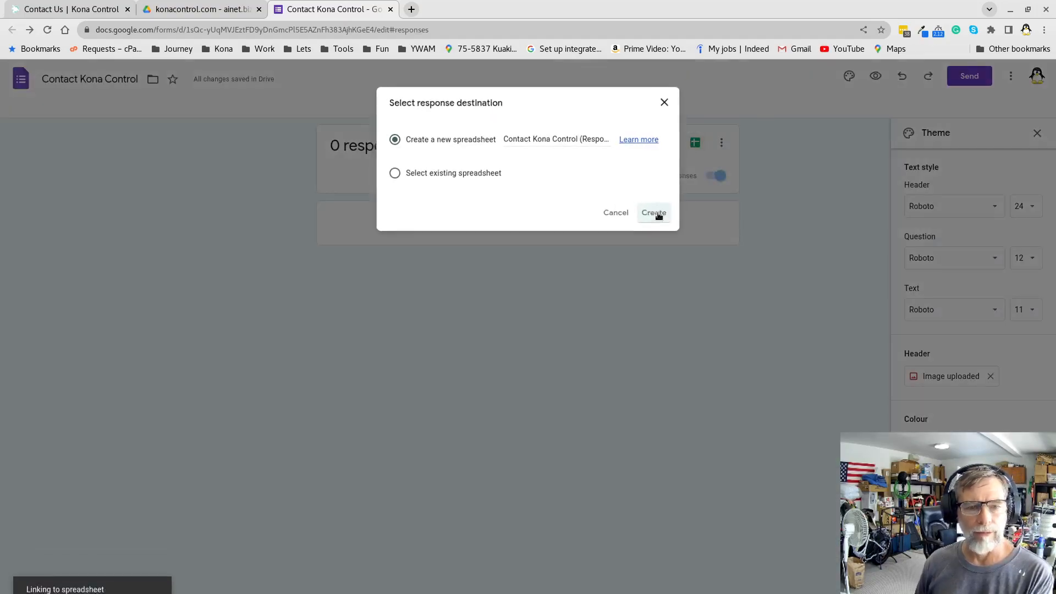
left_click(204, 12)
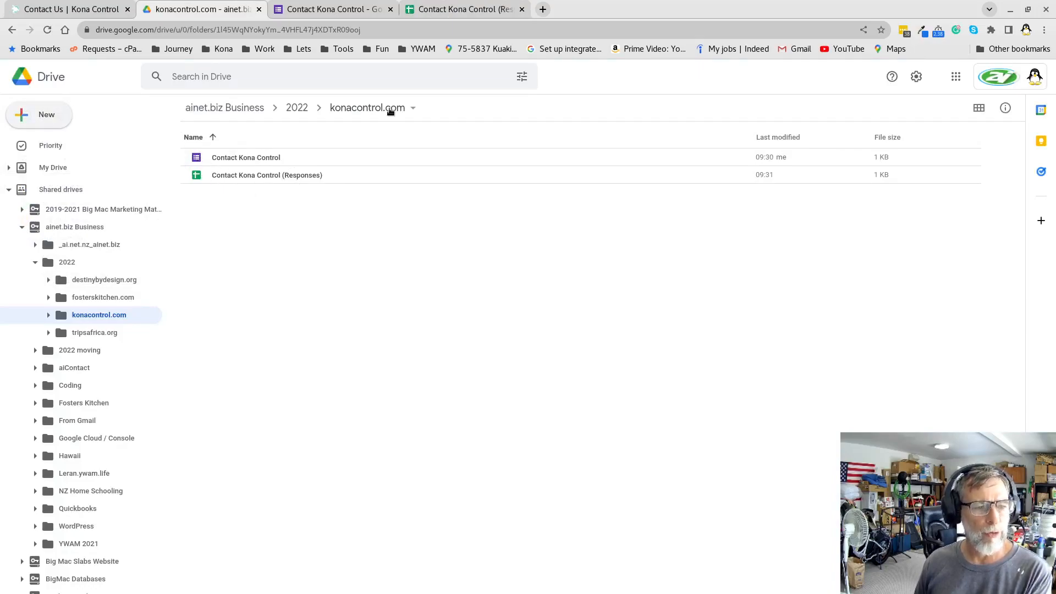
Step: Switch to the Kona Control WordPress dashboard and update WordPress to version 6.0.1
left_click(86, 15)
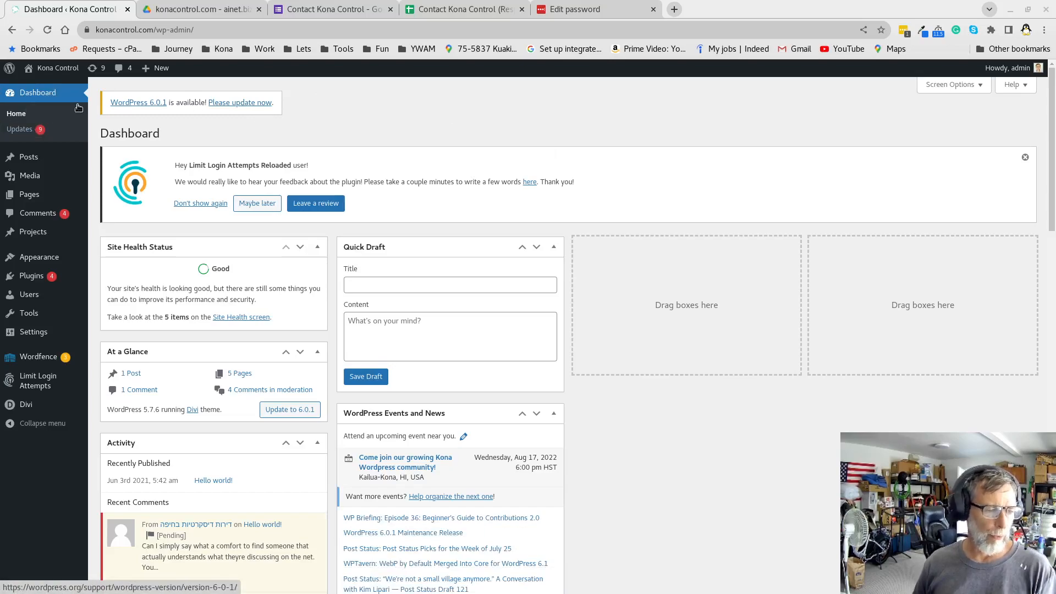
left_click(242, 105)
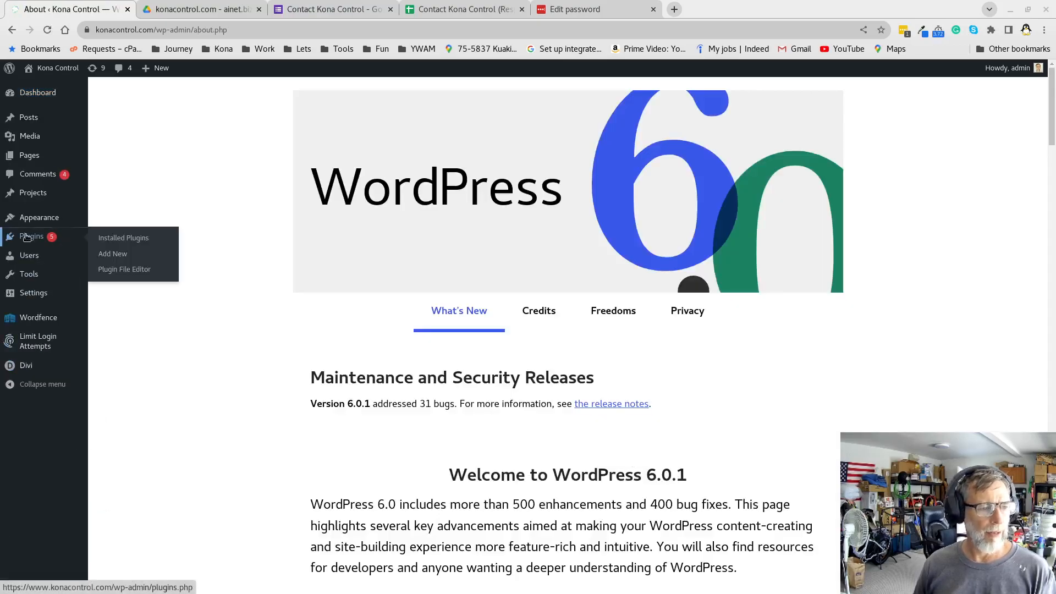
Step: Open the installed plugins list in a new browser tab and update Akismet Anti-Spam
middle_click(27, 237)
left_click(190, 9)
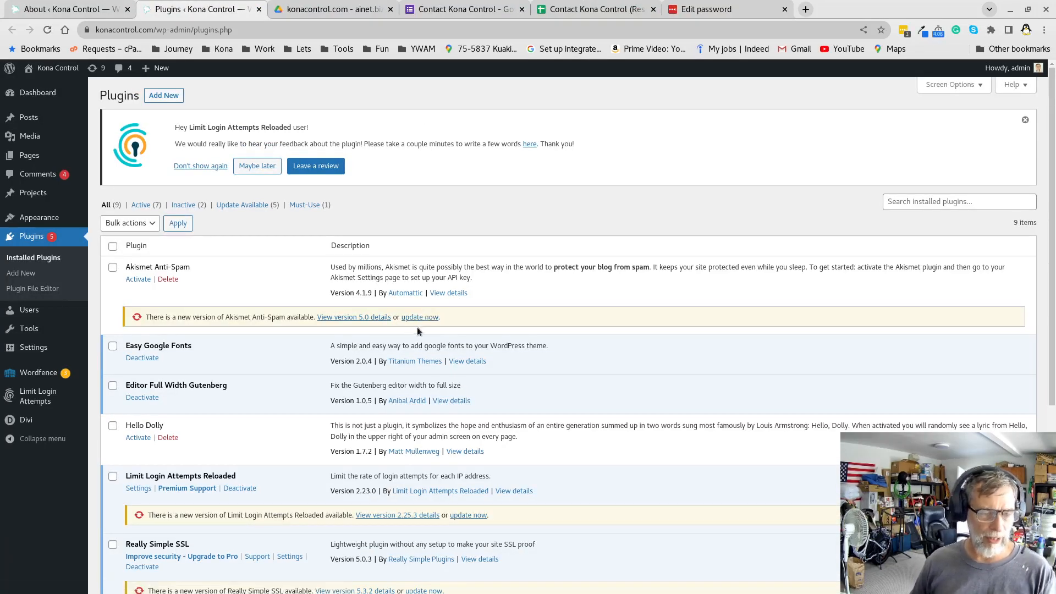
left_click(427, 316)
Step: Delete the Hello Dolly plugin
scroll(125, 297, "down", 3)
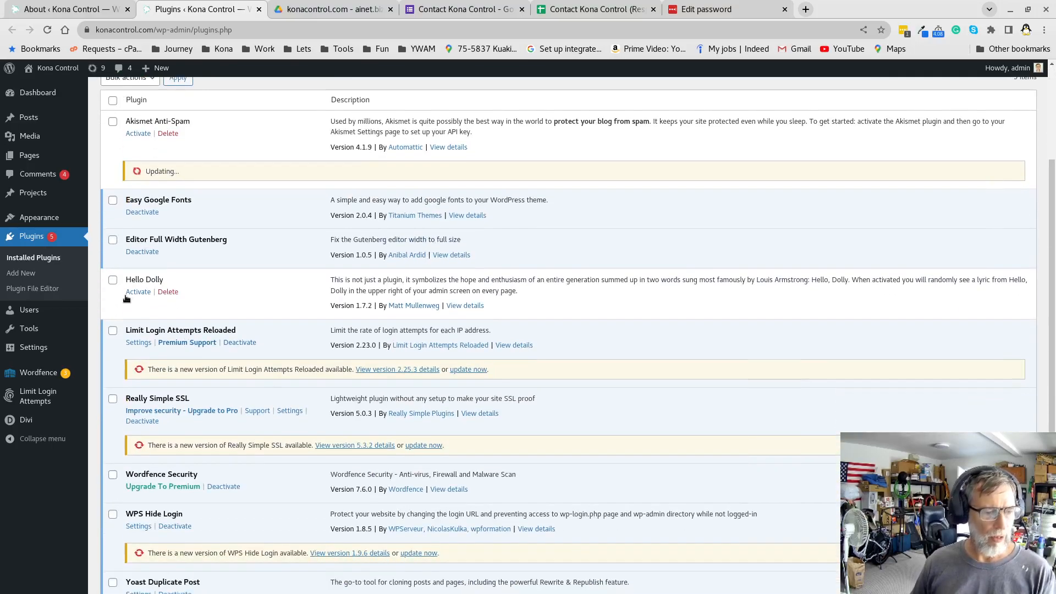
left_click(168, 292)
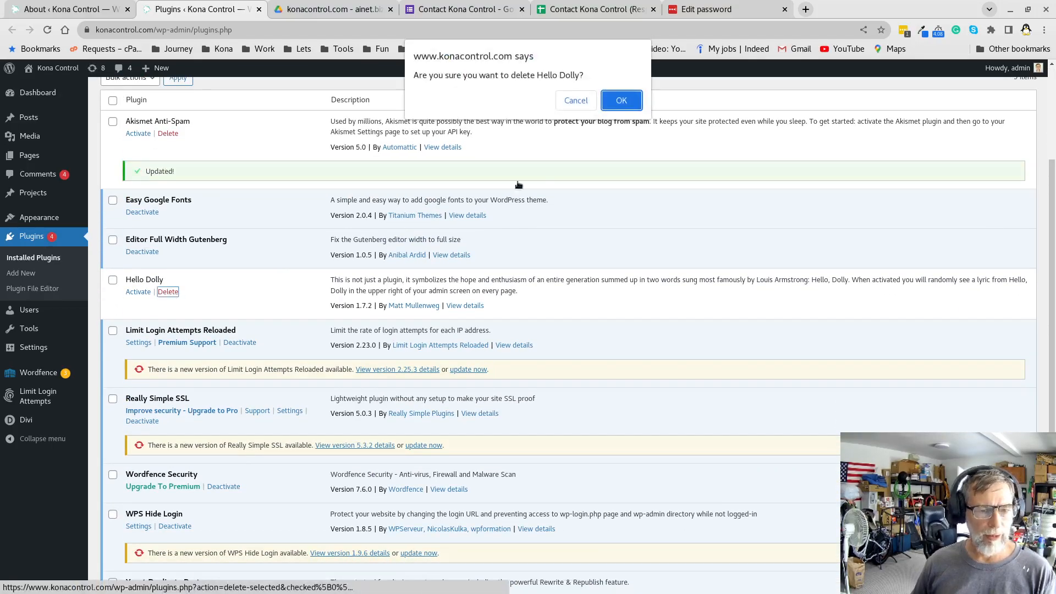
key("Return")
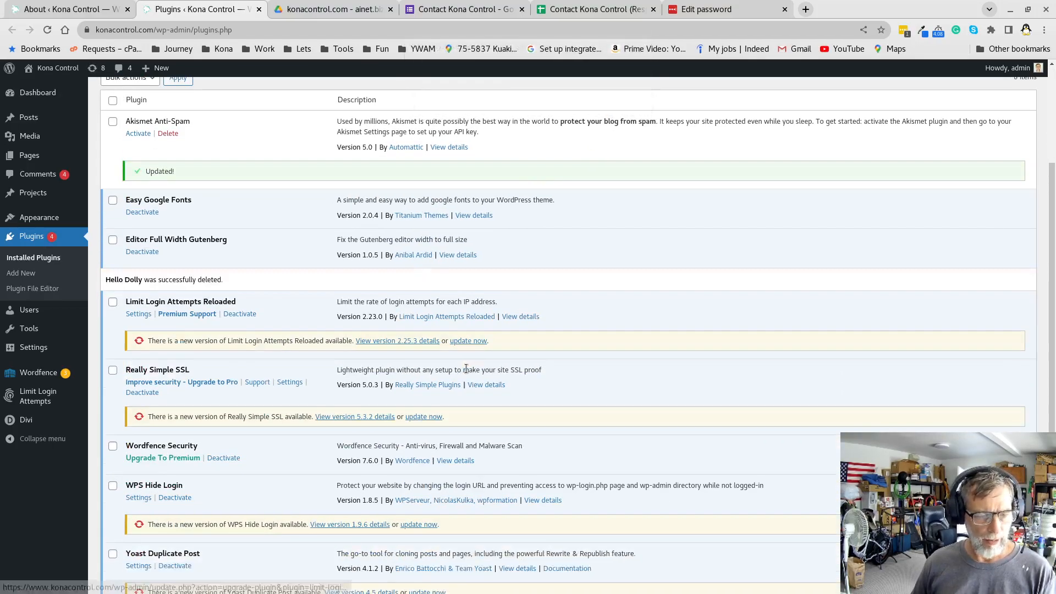
Step: Update the Limit Login Attempts Reloaded, Really Simple SSL, WPS Hide Login and Yoast Duplicate Post plugins
left_click(469, 341)
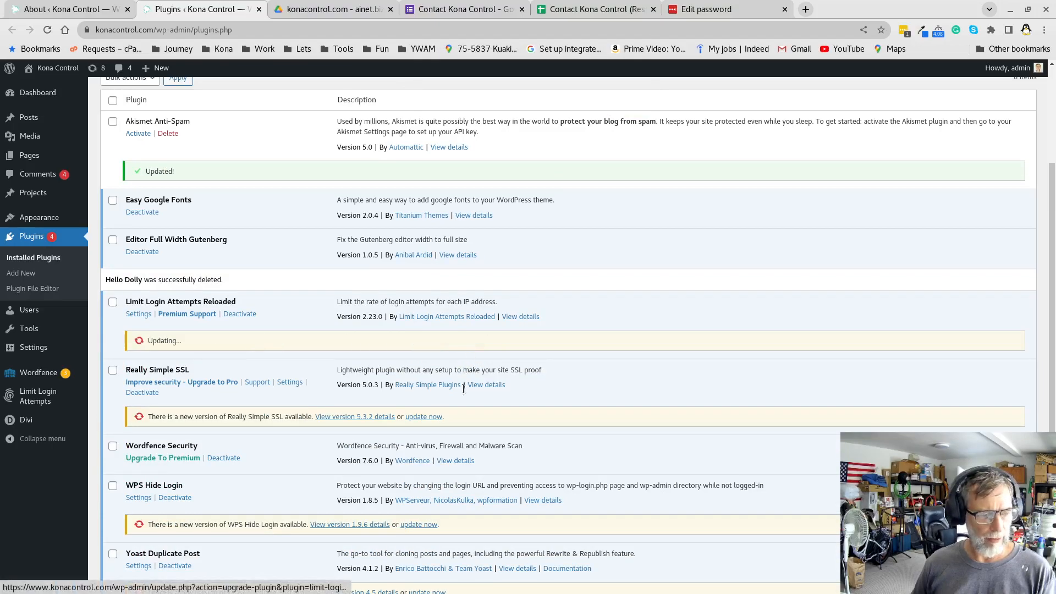
left_click(423, 416)
left_click(418, 525)
scroll(468, 464, "down", 2)
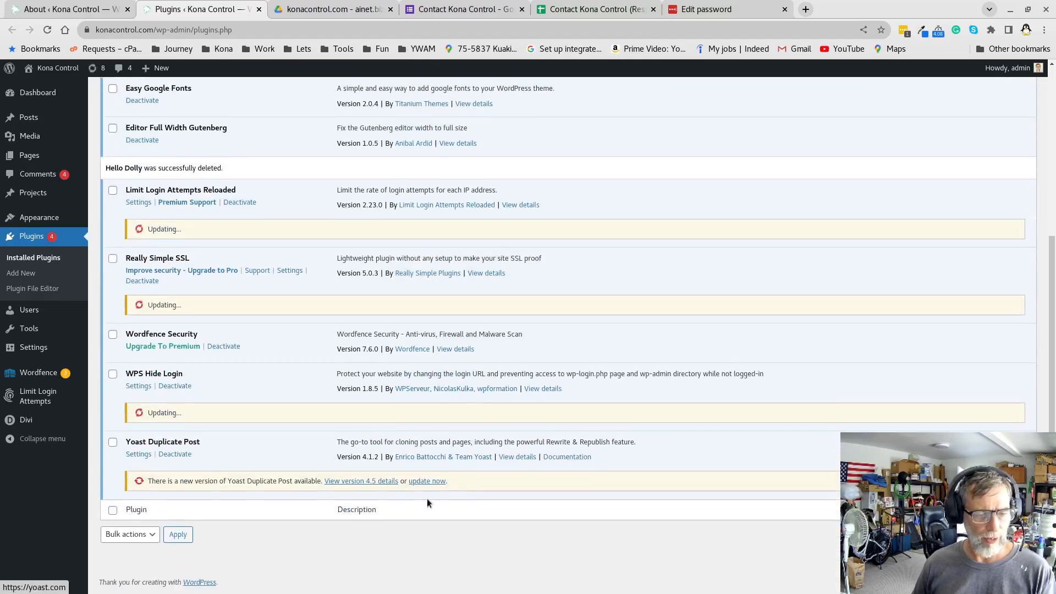
left_click(426, 481)
scroll(581, 279, "up", 4)
scroll(300, 272, "down", 4)
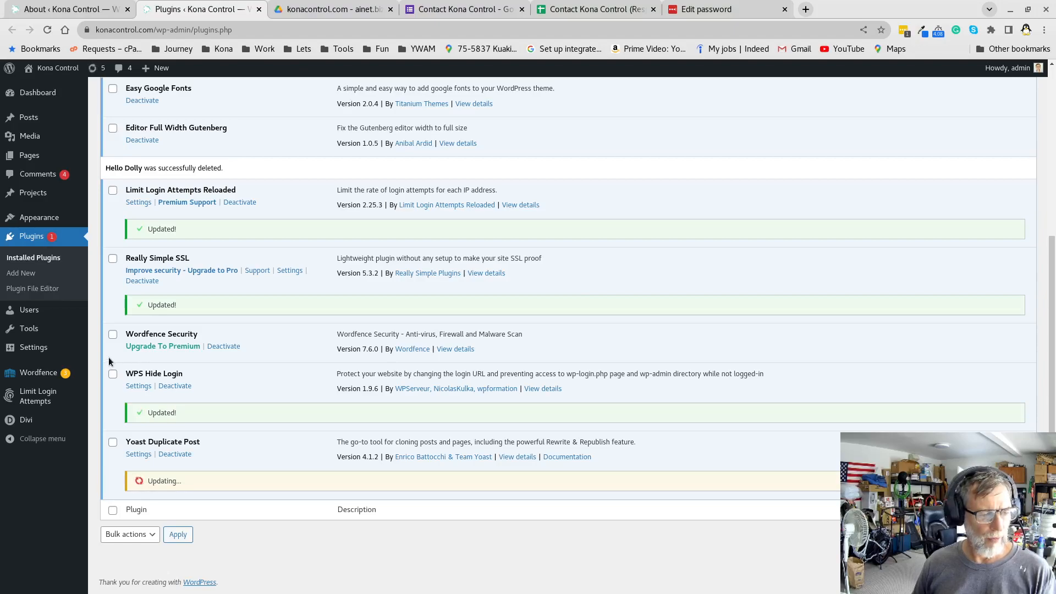
Step: Open the live Kona Control website in a new browser tab
mouse_move(55, 70)
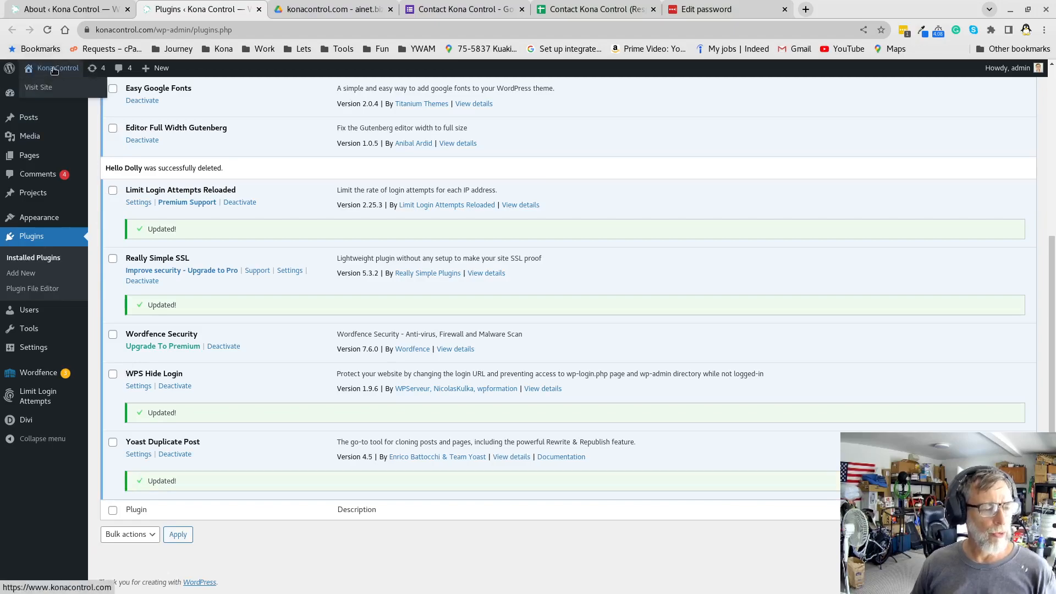
middle_click(40, 90)
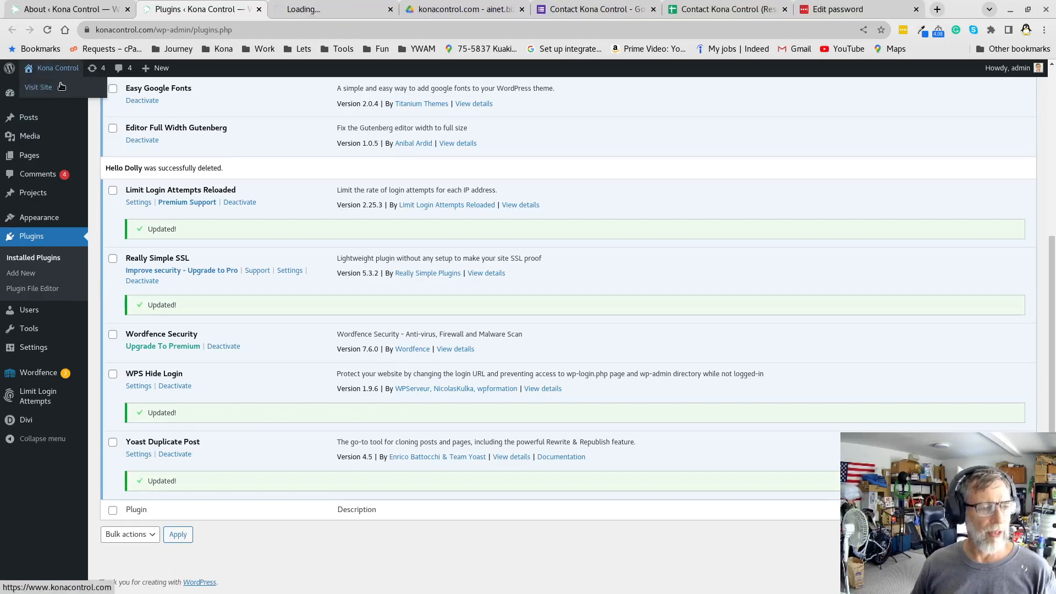
Step: Open the live site's Contact Us page and enable the Divi Visual Builder on it
left_click(304, 11)
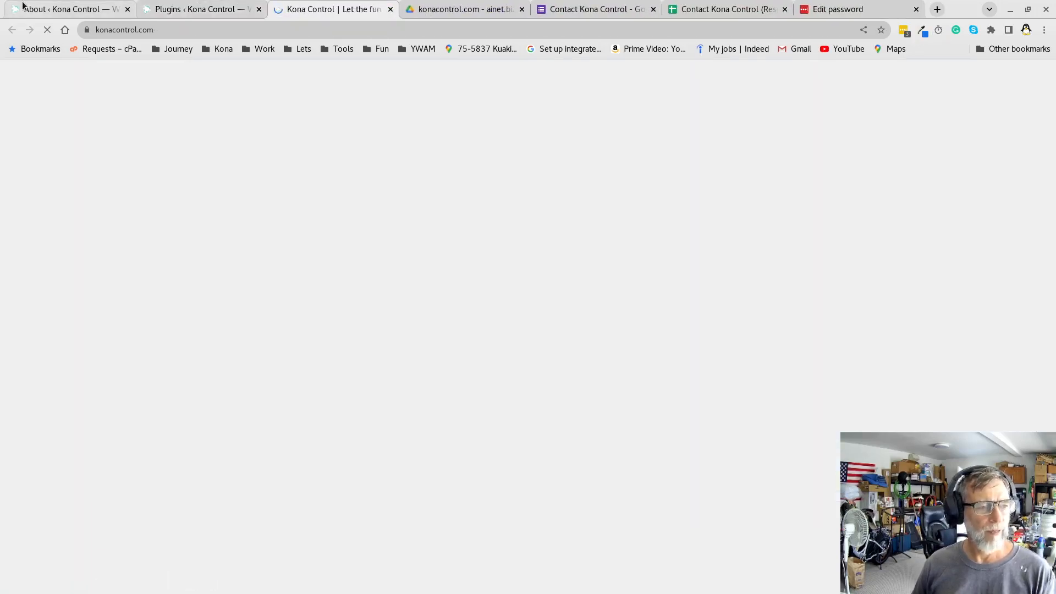
left_click(62, 9)
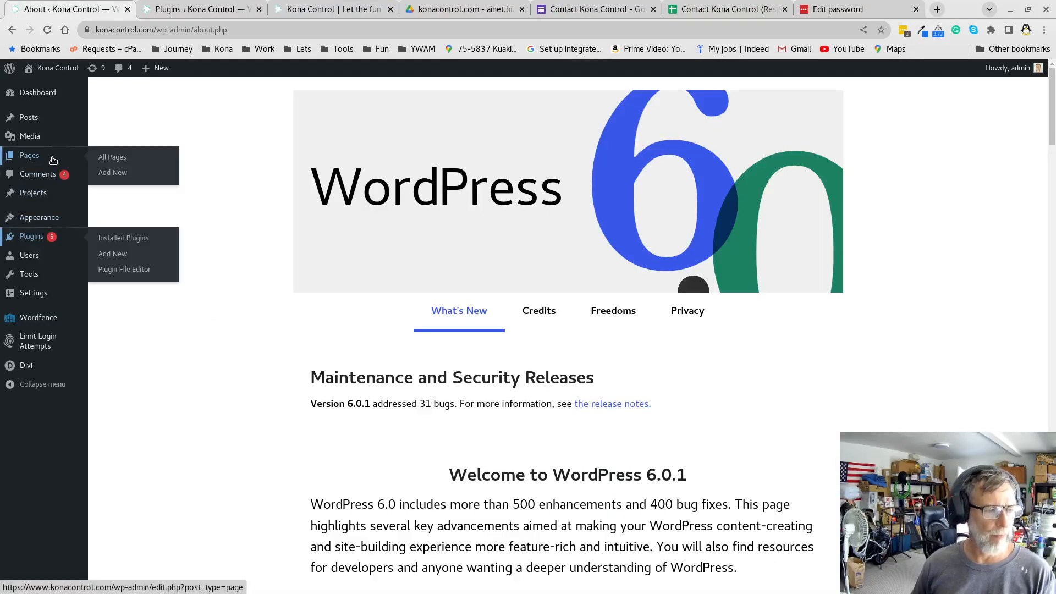
left_click(219, 9)
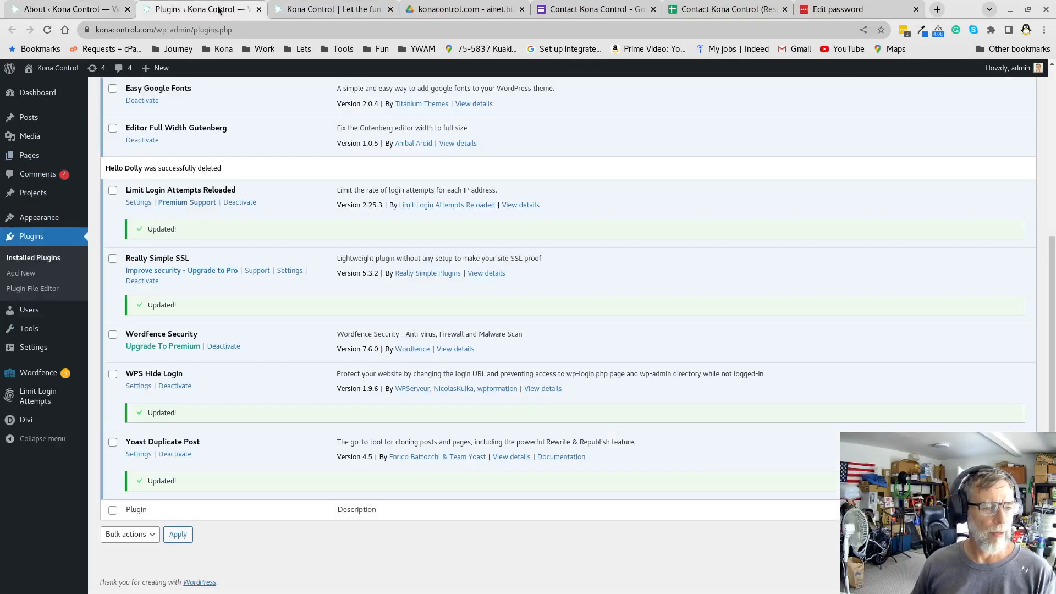
left_click(319, 10)
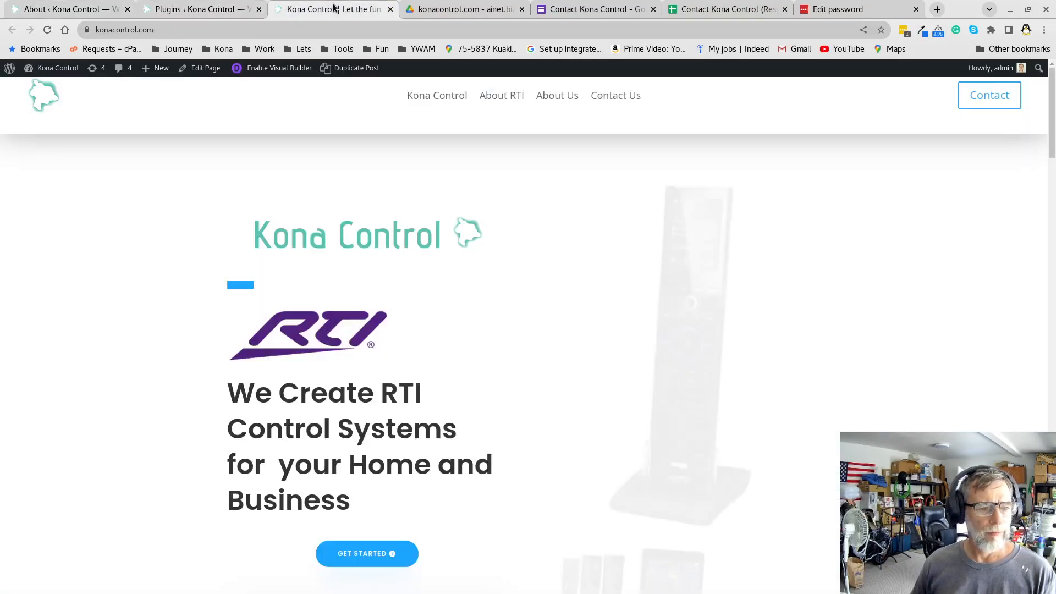
left_click(617, 97)
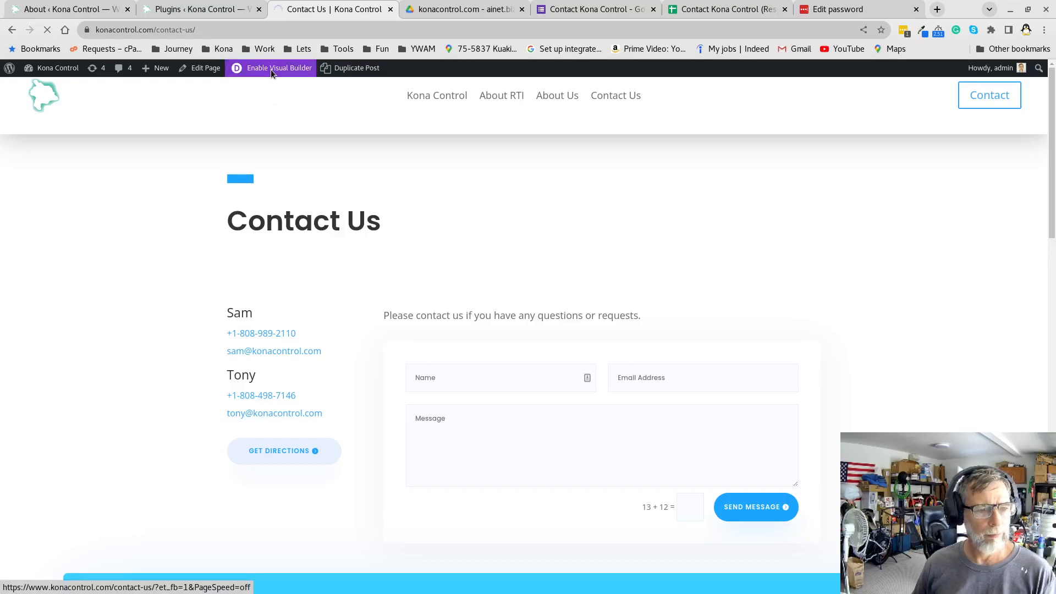
left_click(271, 69)
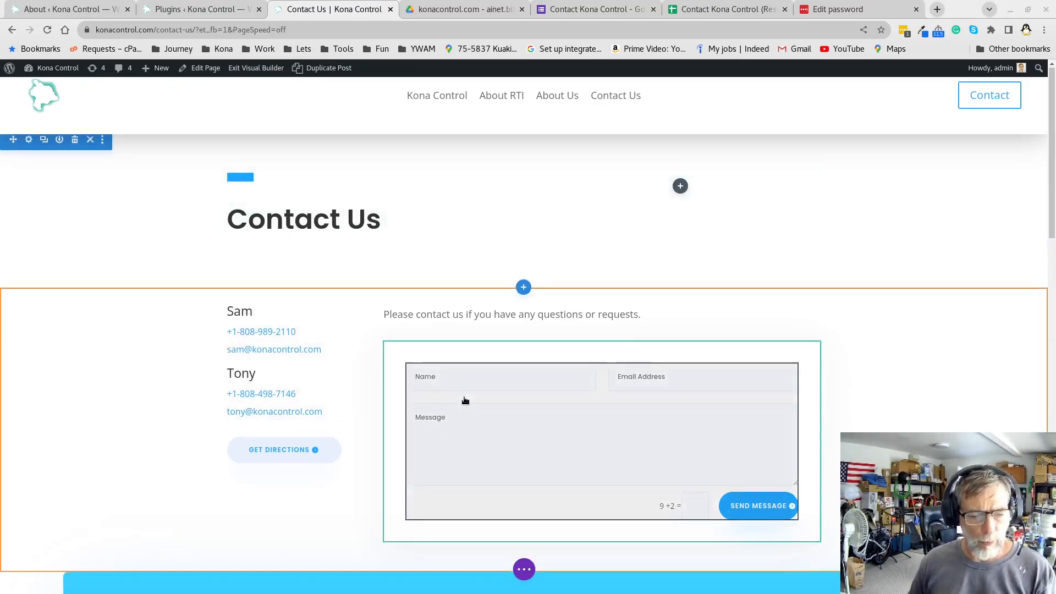
Step: Show the page's layers with all levels expanded and delete the Contact Form module from the Contact Info section
scroll(487, 306, "down", 3)
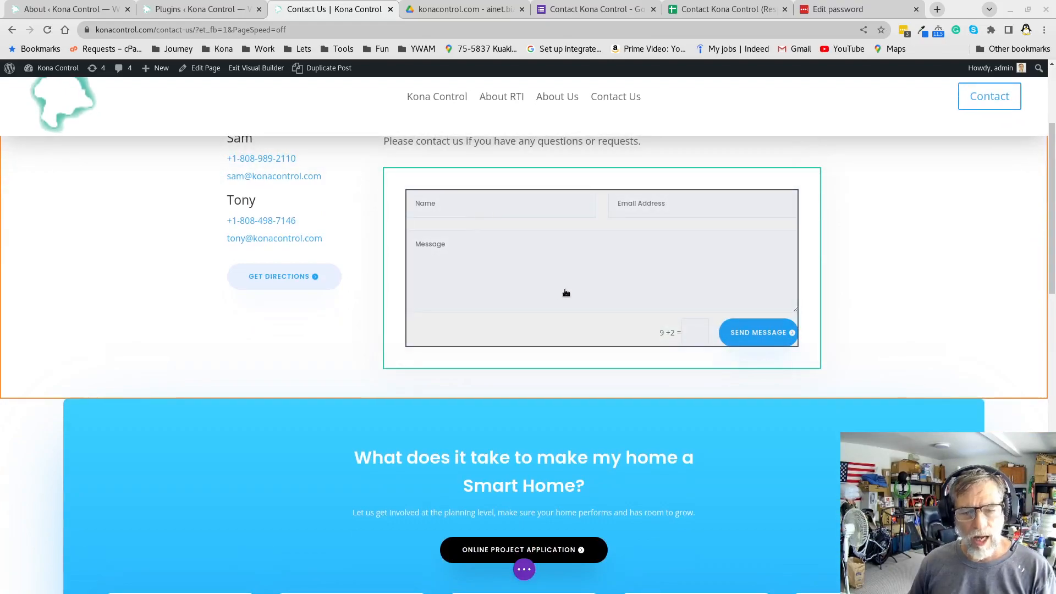
left_click(523, 570)
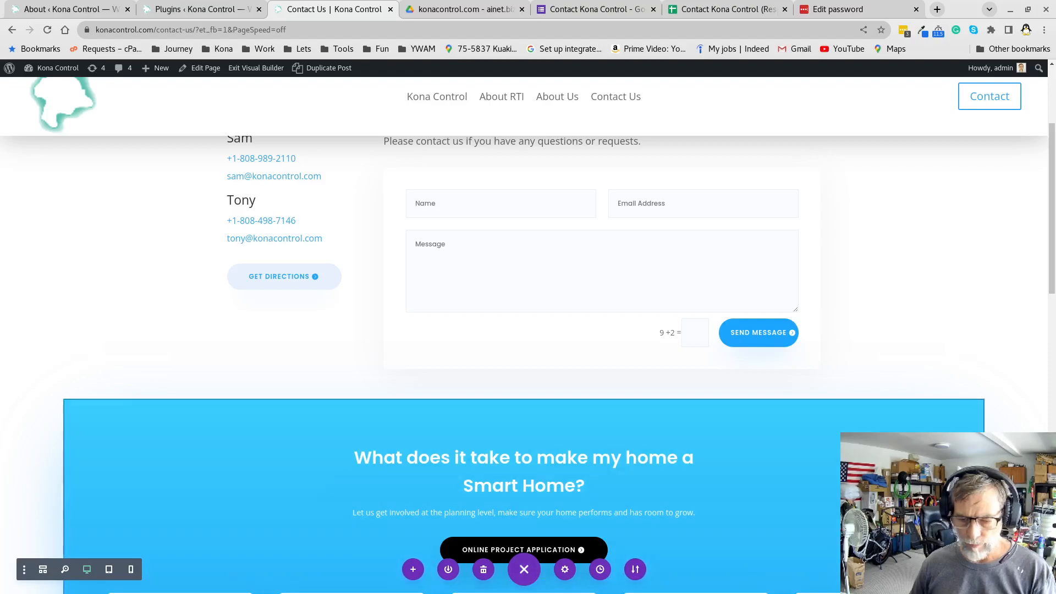
left_click(894, 570)
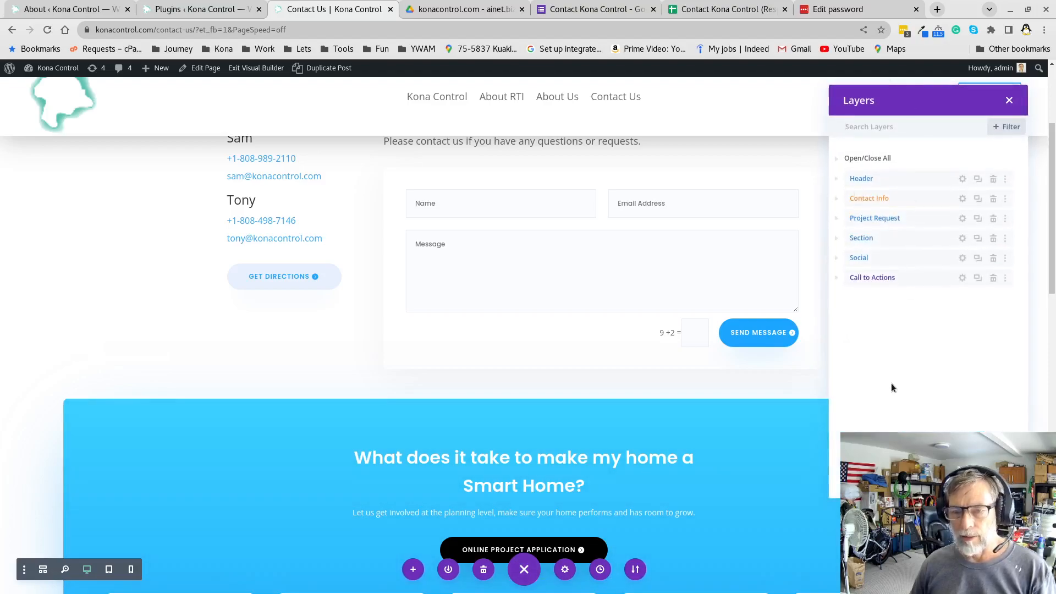
left_click(882, 158)
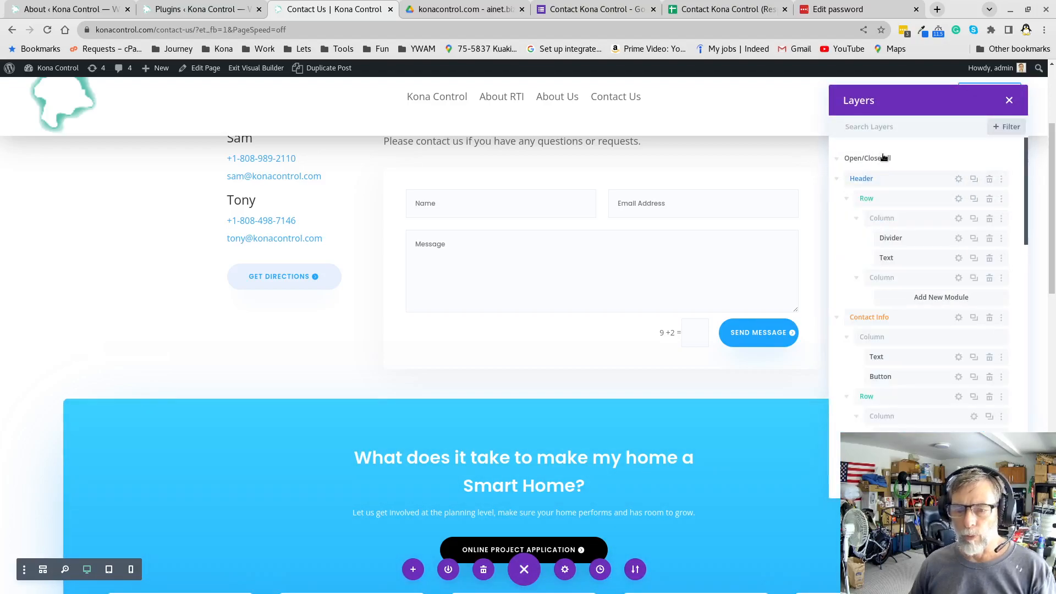
scroll(924, 337, "down", 5)
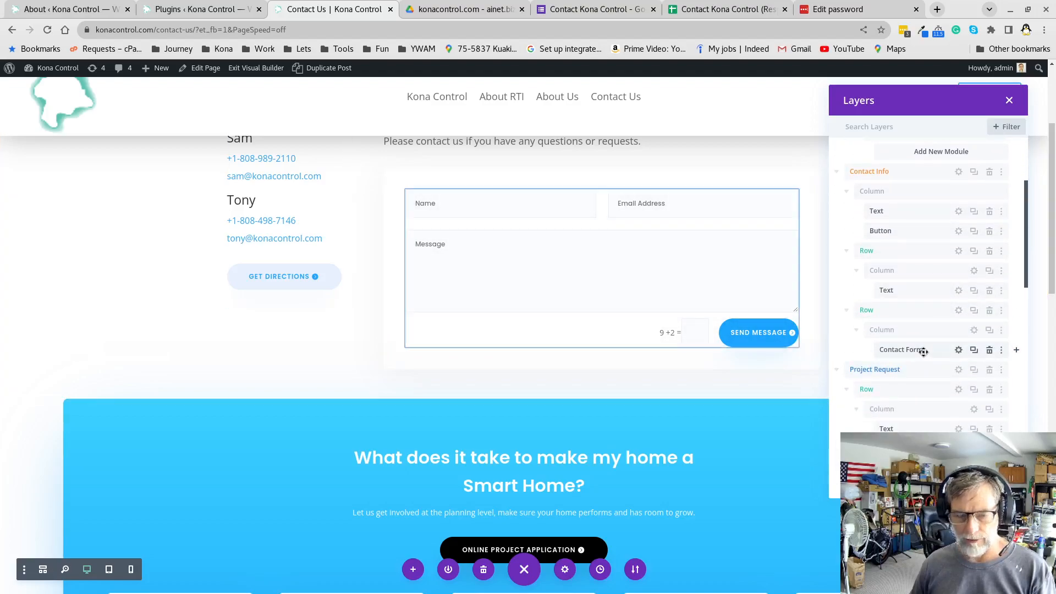
left_click(990, 351)
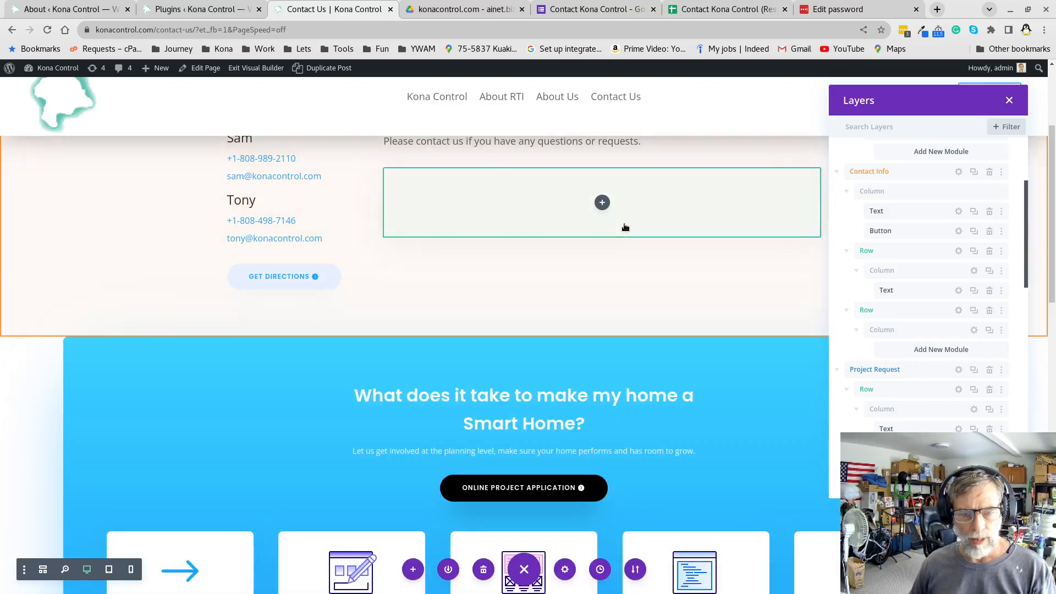
Step: Insert a Text module in the emptied Contact Info row and clear its placeholder content in the HTML text view
left_click(603, 203)
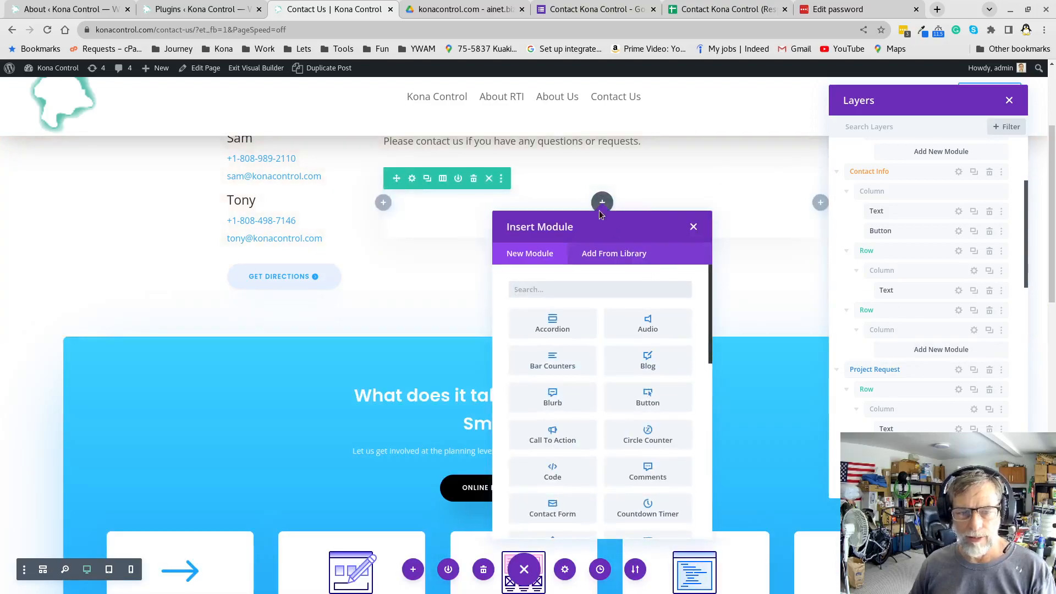
type("text")
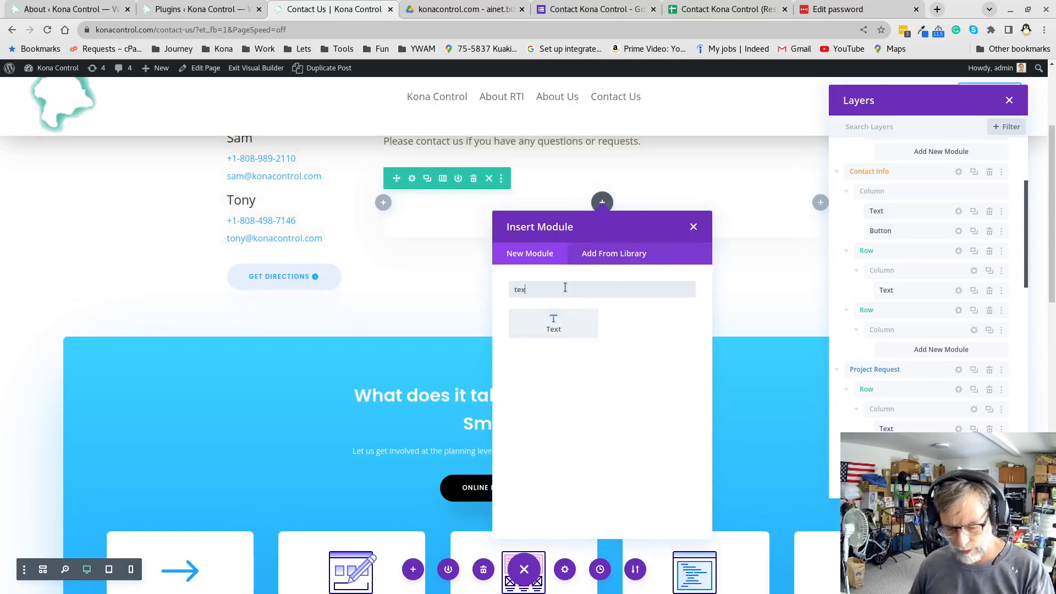
left_click(566, 329)
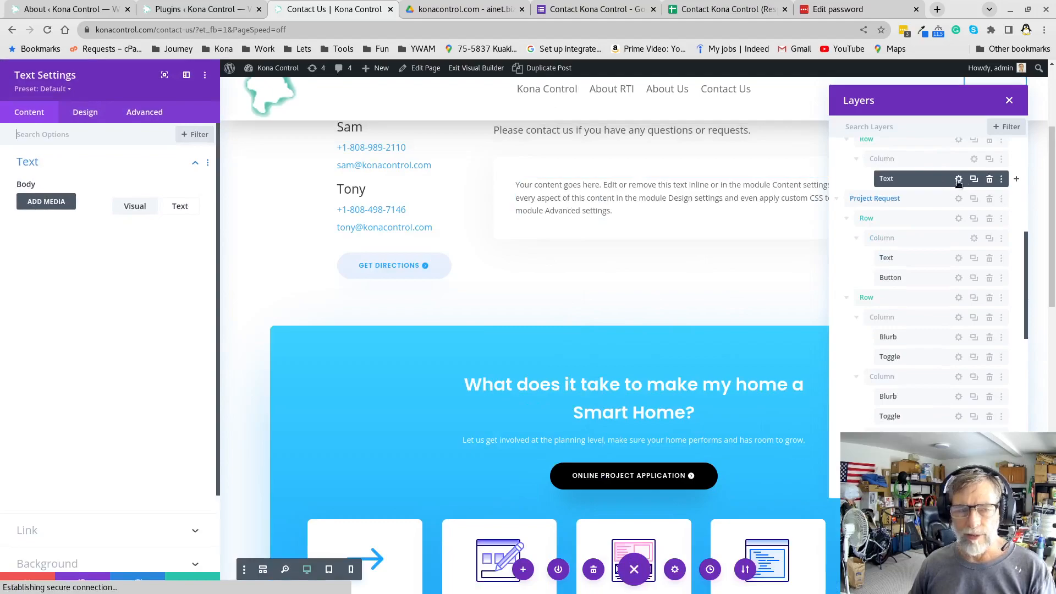
left_click(184, 206)
left_click(70, 288)
key("ctrl+a")
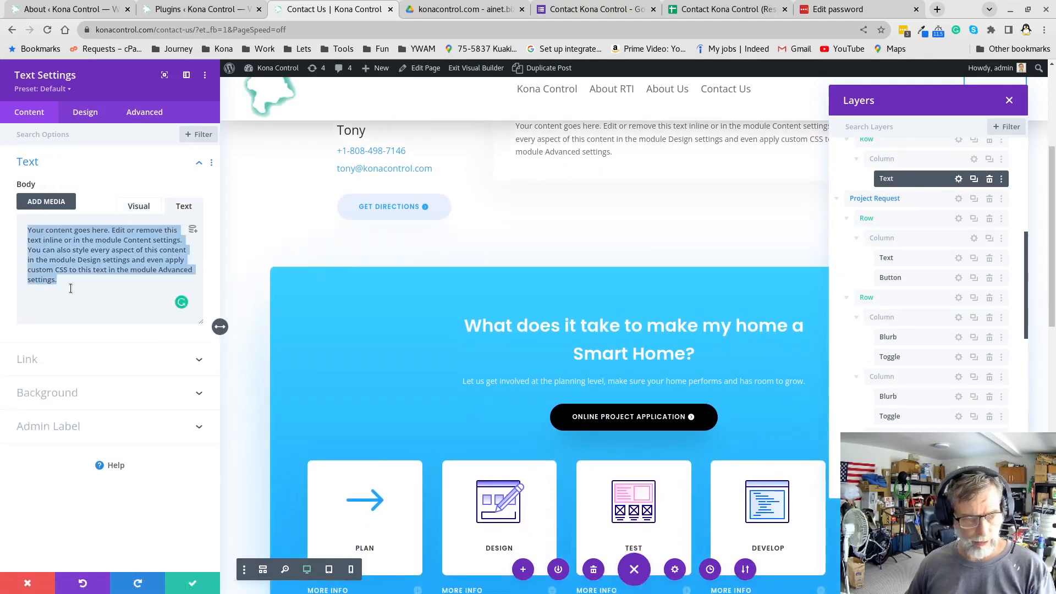
key("Delete")
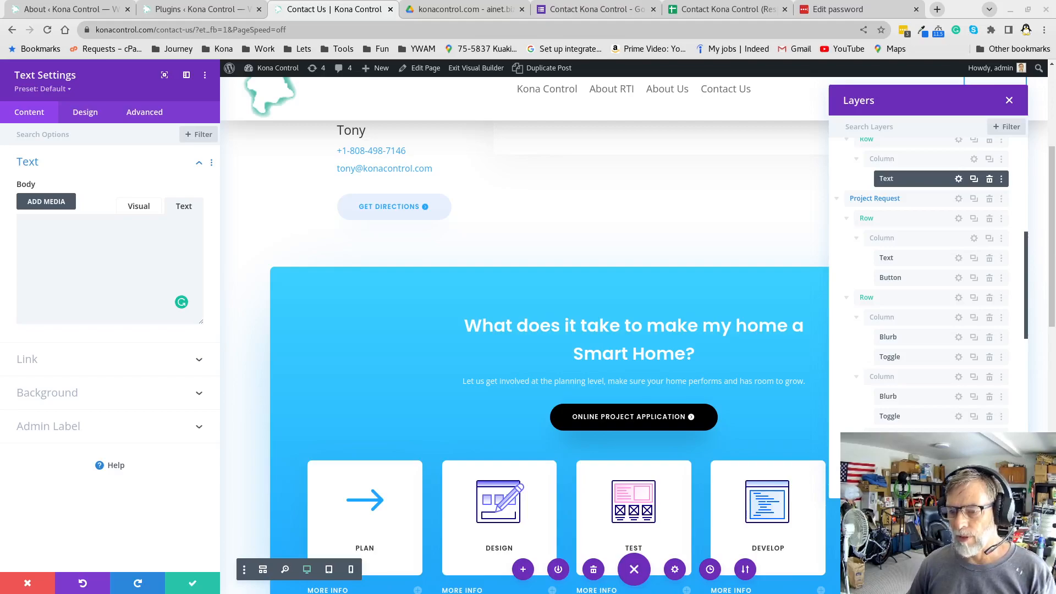
Step: Paste a lazy-loading Google Form iframe with width 100% and height 1000px into the module body, removing the stray closing div tag
left_click(77, 264)
type("<p><iframe loading=\"lazy\" src=\"https://docs.google.com/forms/d/e/1FAIpQLSc73cGkjeBXg3SplFyDXG6xg87wXPA6rk55LbvS0BpVQryhrA/viewform\" width=\"100%\" height=\"1000px\" frameborder=\"0\" scrolling=\"auto\"></iframe></p></div>")
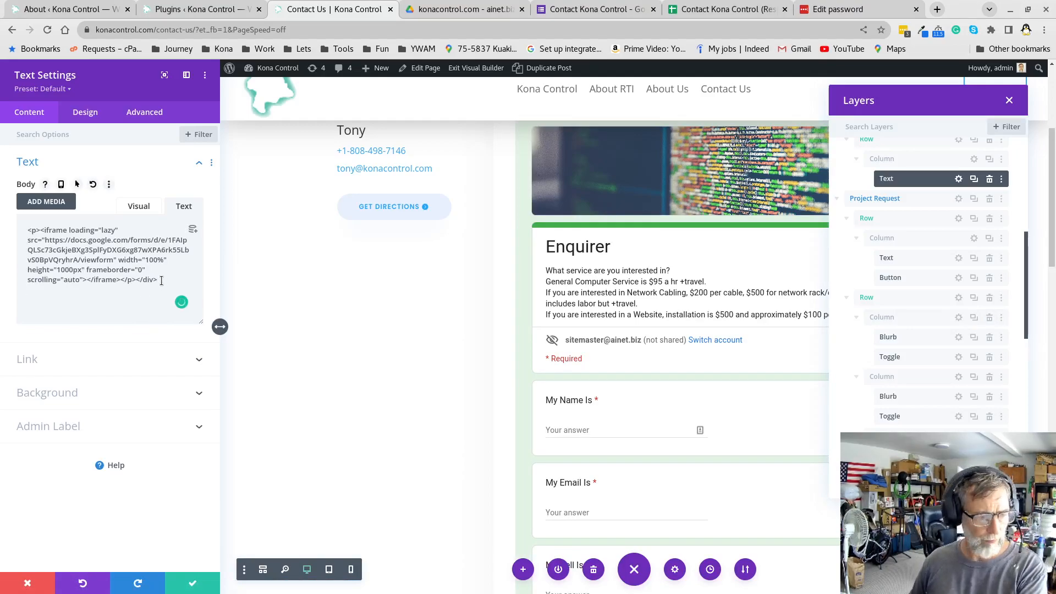
key("BackSpace")
key("BackSpace")
key("BackSpace")
key("BackSpace")
key("BackSpace")
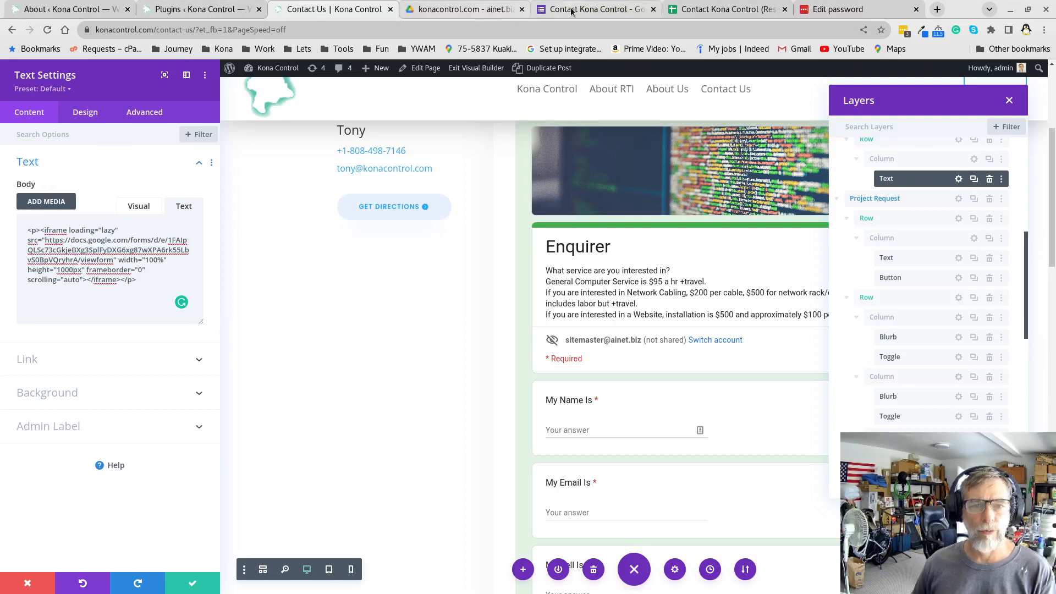
Step: Preview the Contact Kona Control form and copy the web address of its public view
left_click(612, 13)
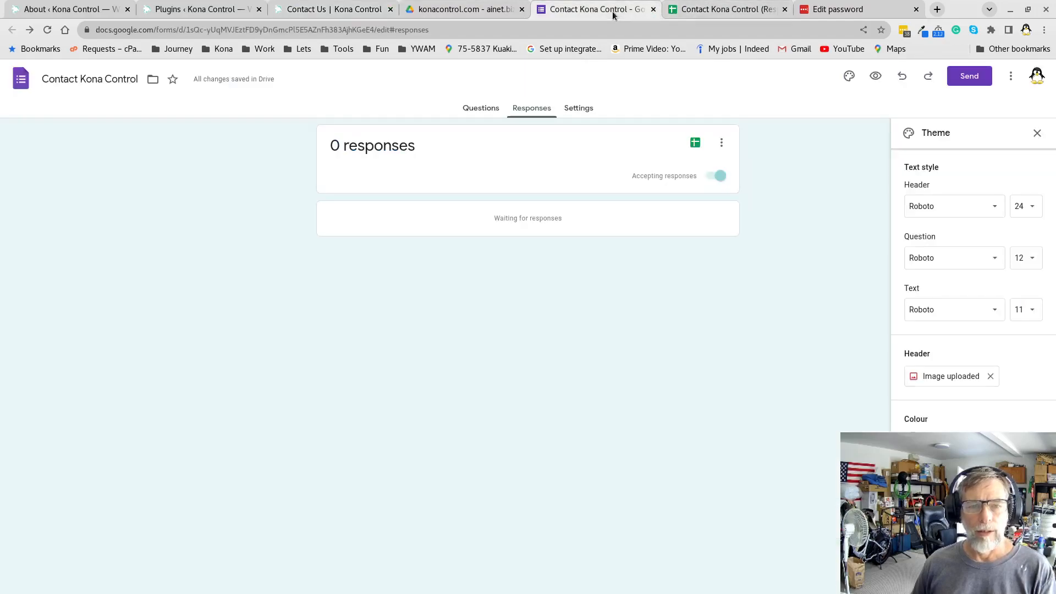
left_click(875, 76)
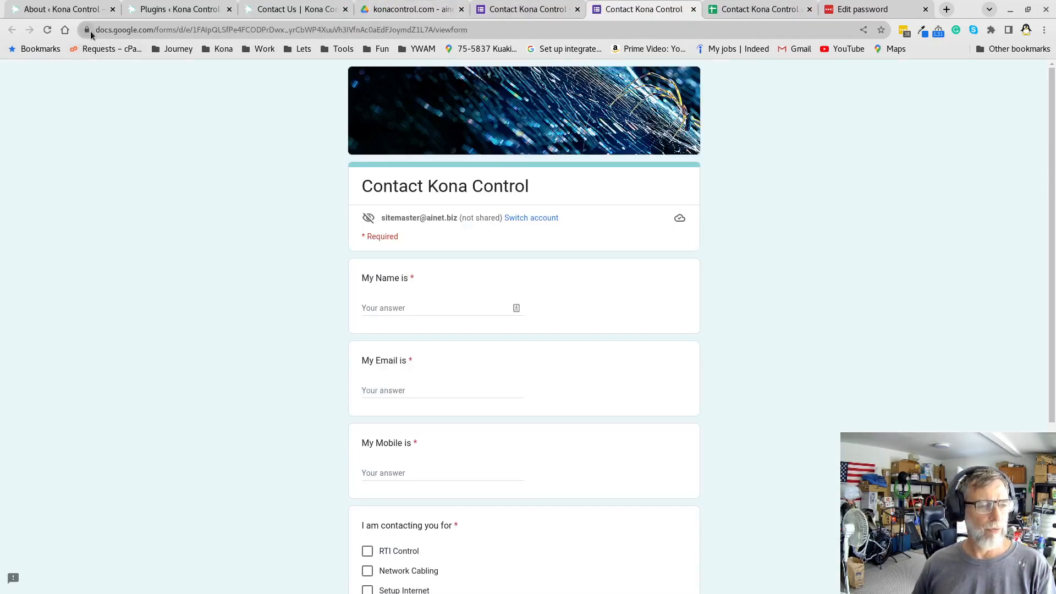
left_click(508, 30)
key("ctrl+c")
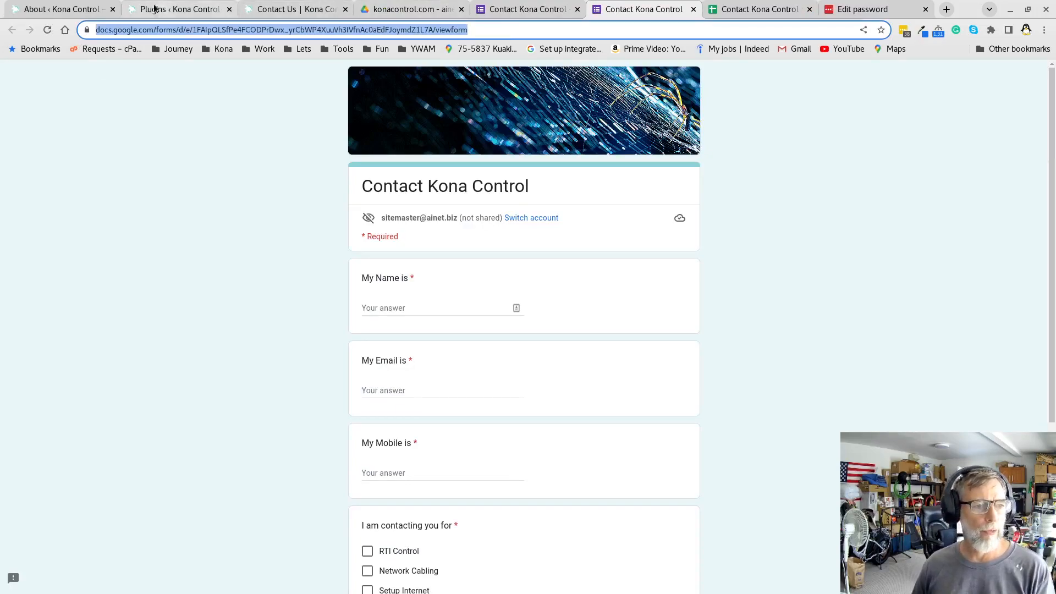
Step: Replace the iframe's source address with the copied Contact Kona Control form link and save the Text module settings
left_click(281, 12)
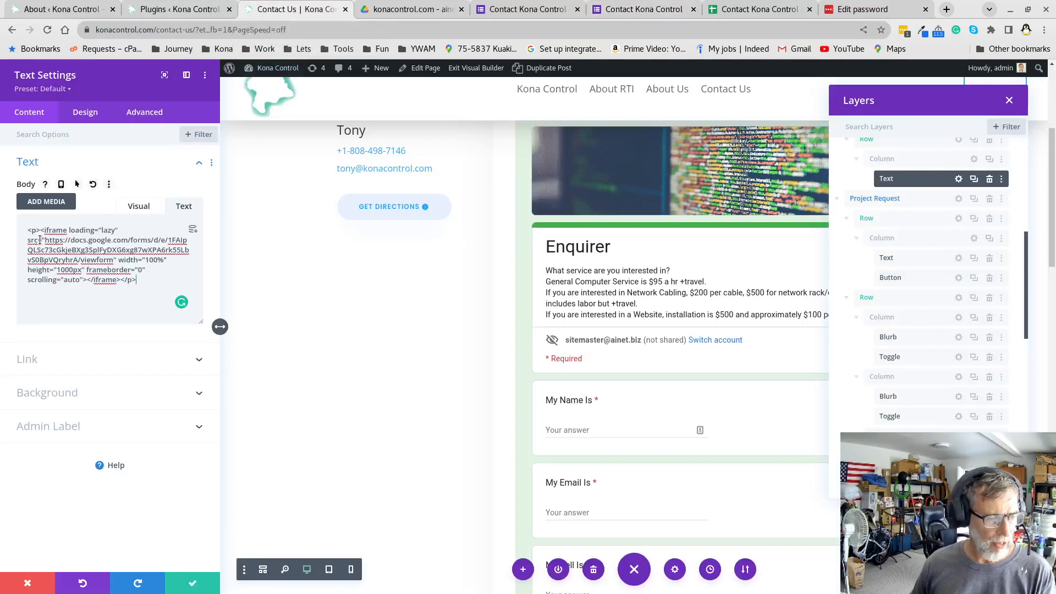
left_click_drag(47, 240, 112, 260)
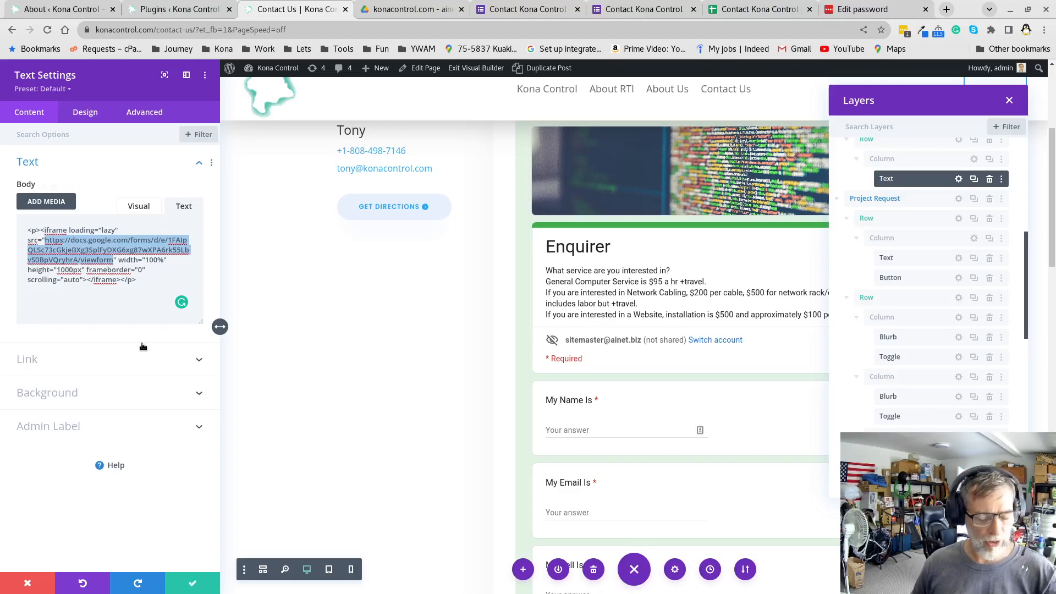
key("ctrl+v")
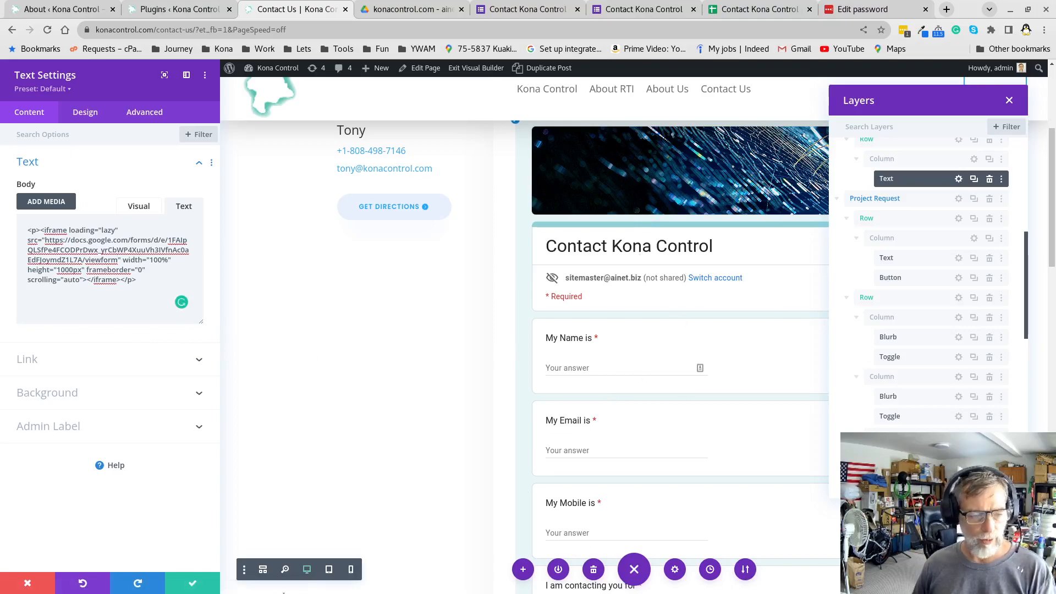
left_click(216, 584)
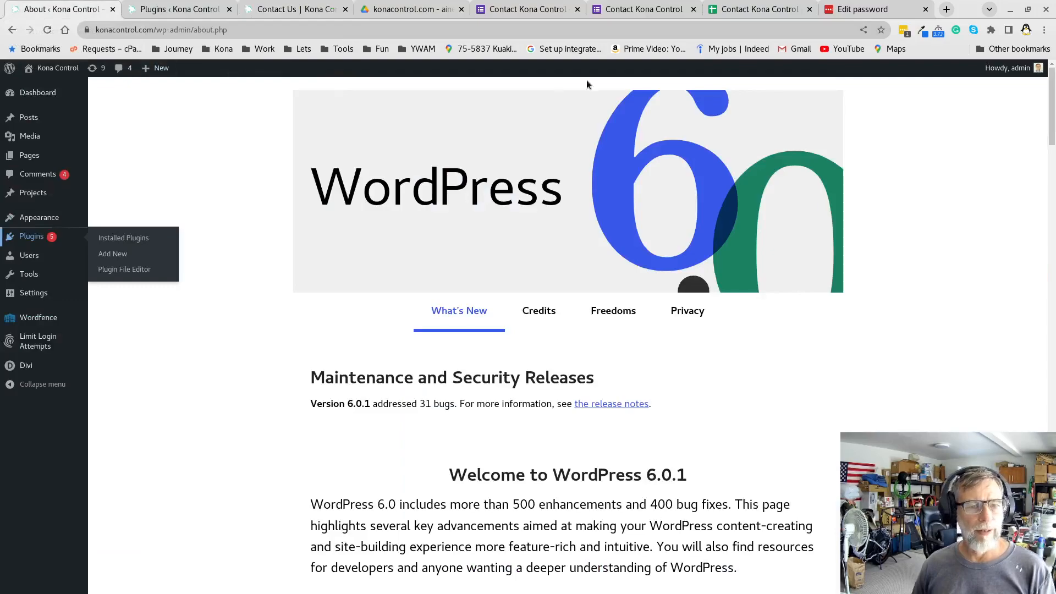
Step: Visit the live site from the WordPress About tab and examine the embedded form on its Contact Us page
left_click(187, 11)
left_click(58, 9)
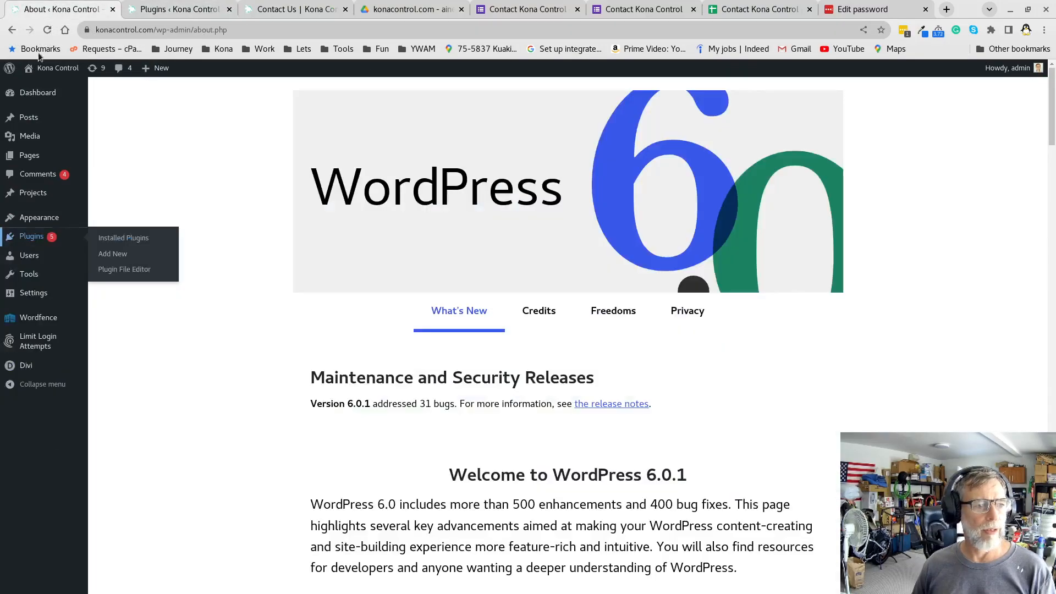
mouse_move(47, 68)
left_click(39, 89)
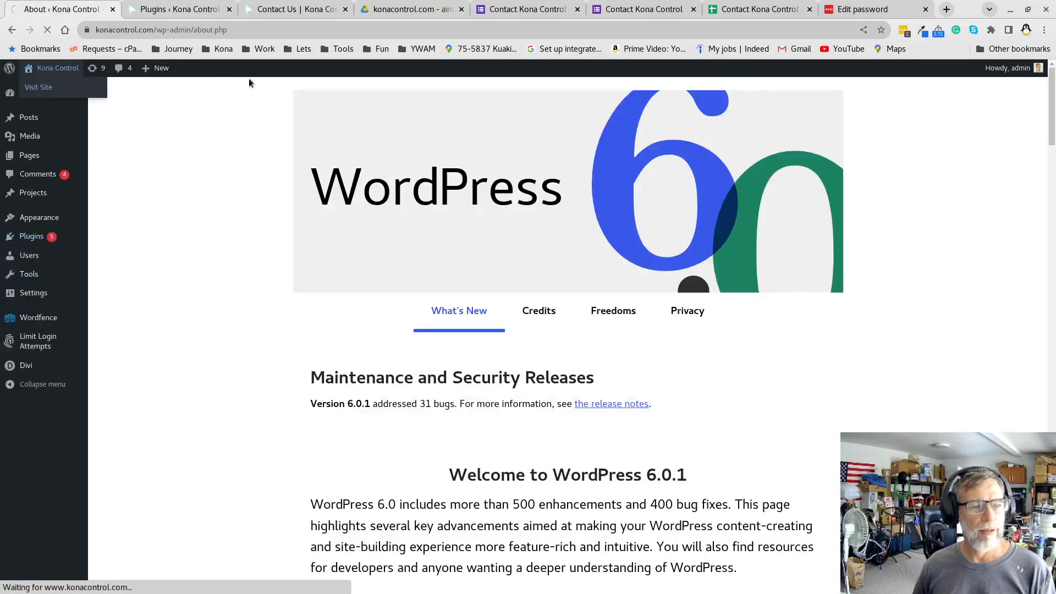
left_click(291, 9)
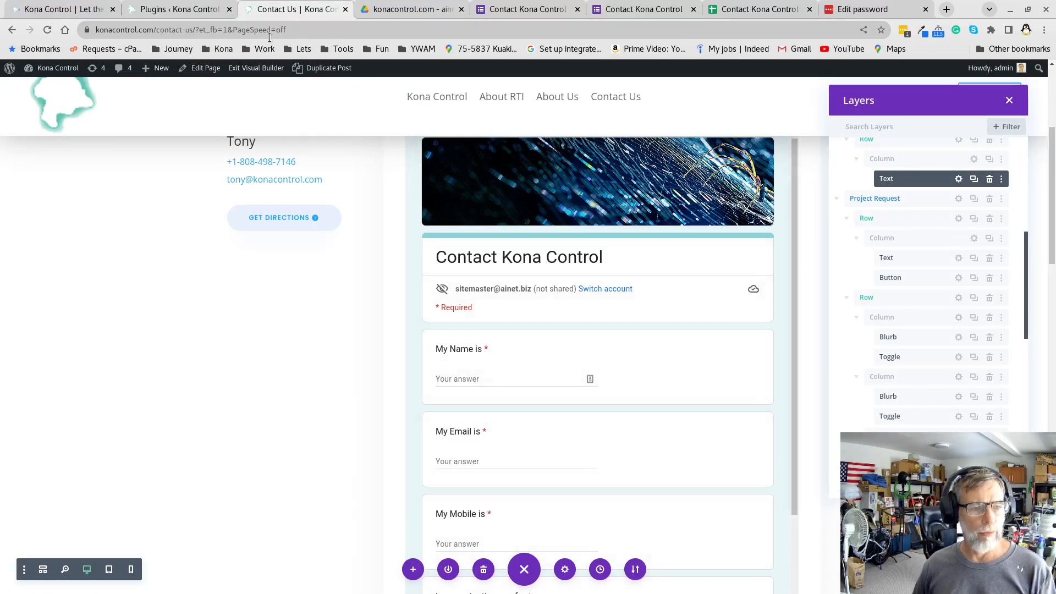
left_click(51, 9)
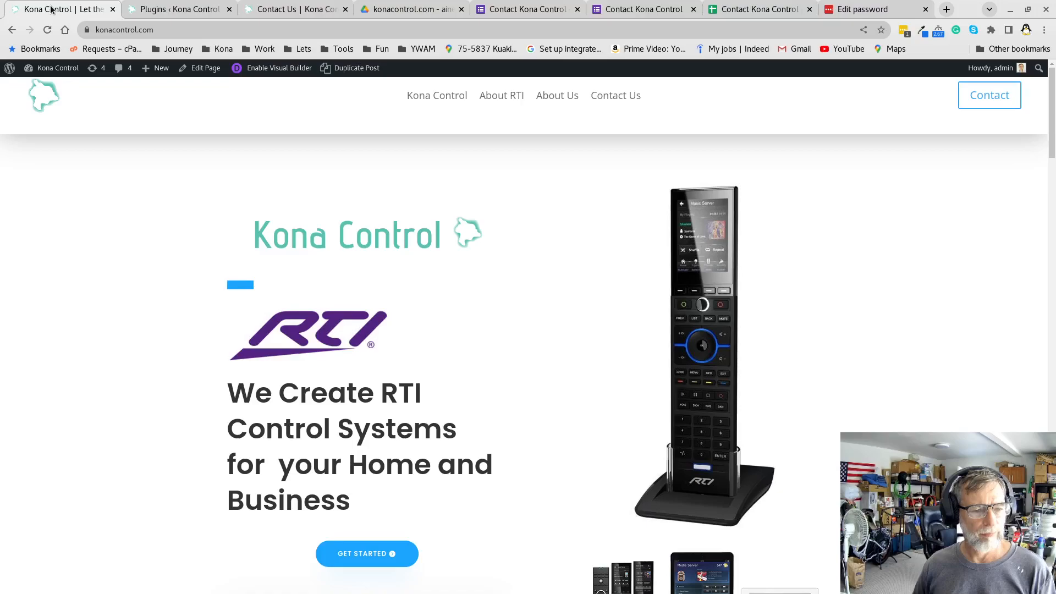
left_click(601, 96)
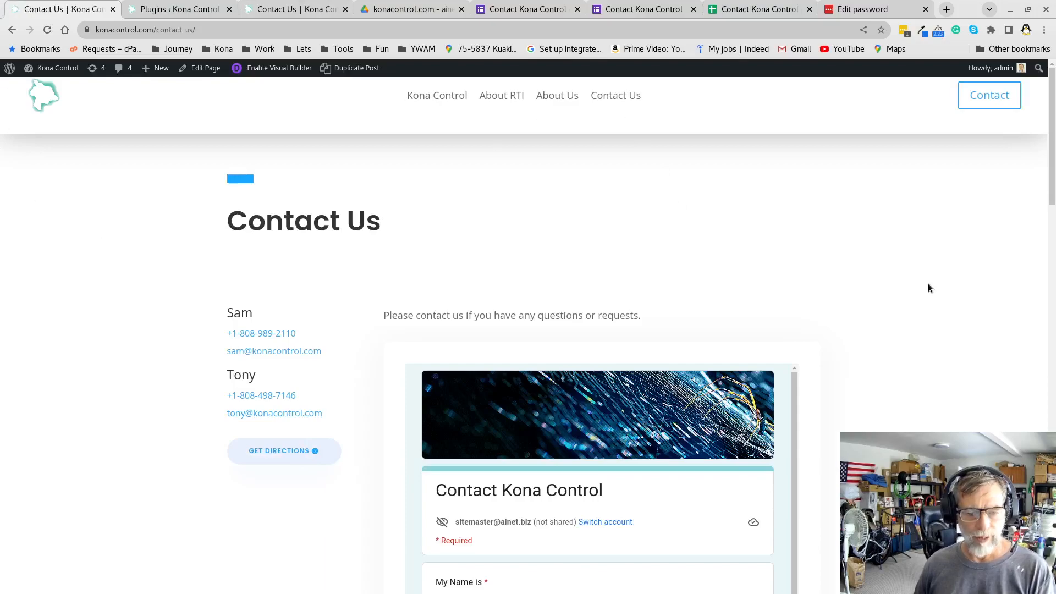
scroll(923, 287, "down", 7)
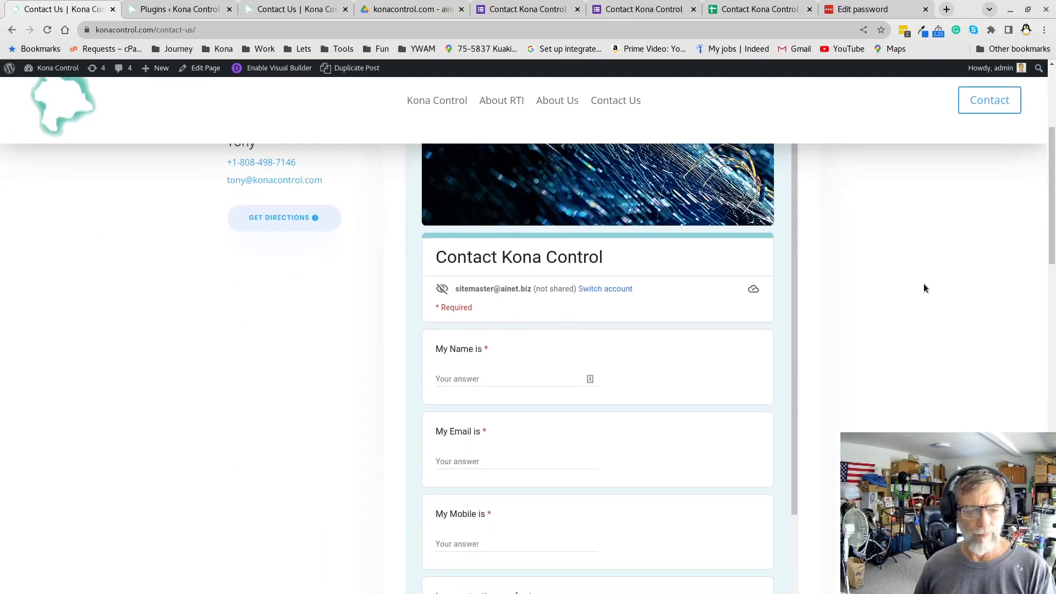
scroll(599, 218, "down", 5)
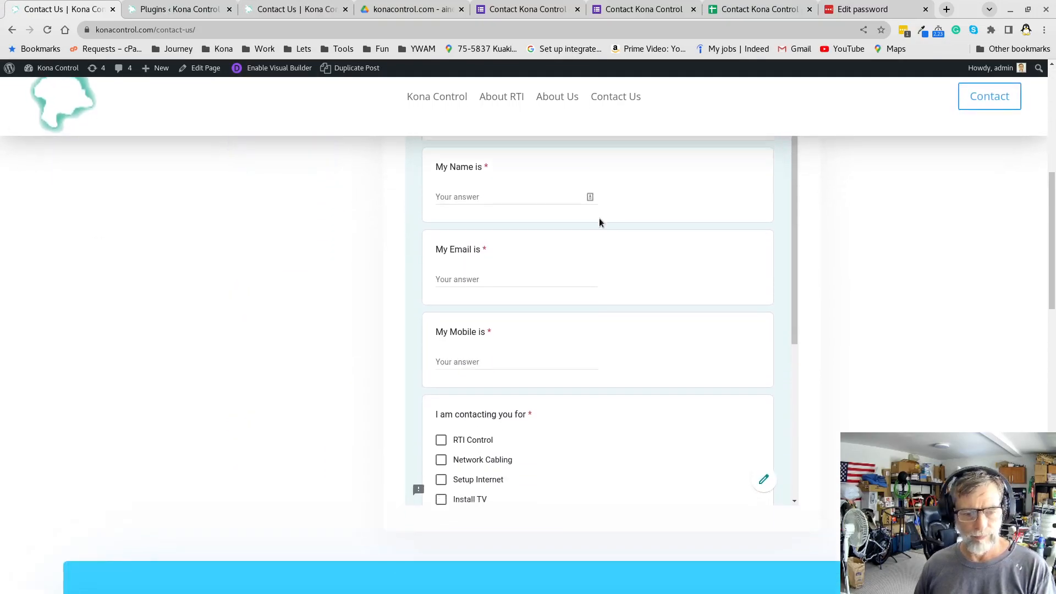
scroll(599, 218, "up", 4)
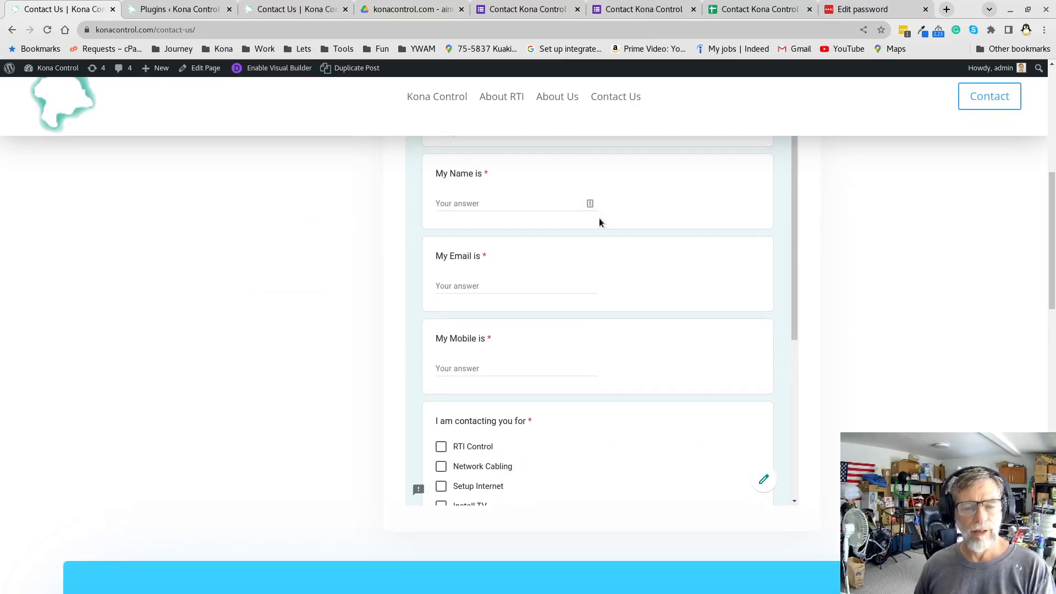
scroll(952, 245, "up", 4)
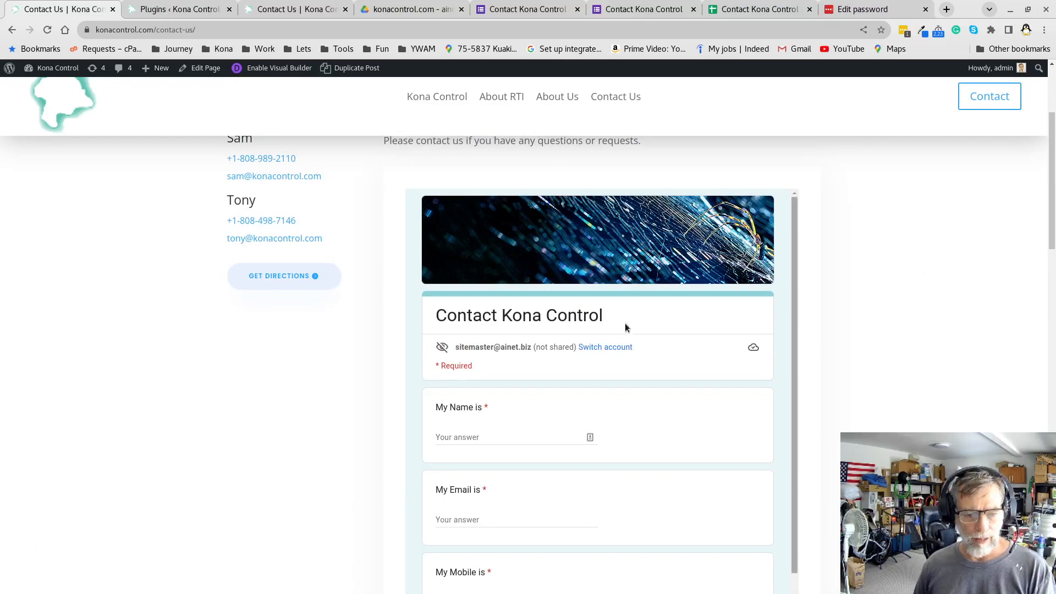
mouse_move(439, 355)
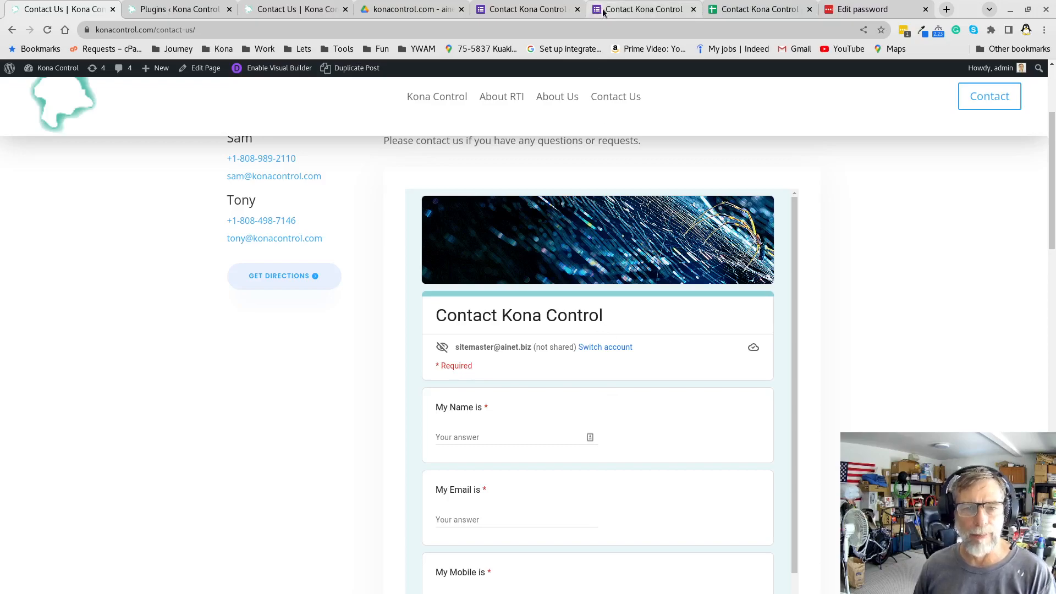
left_click(547, 12)
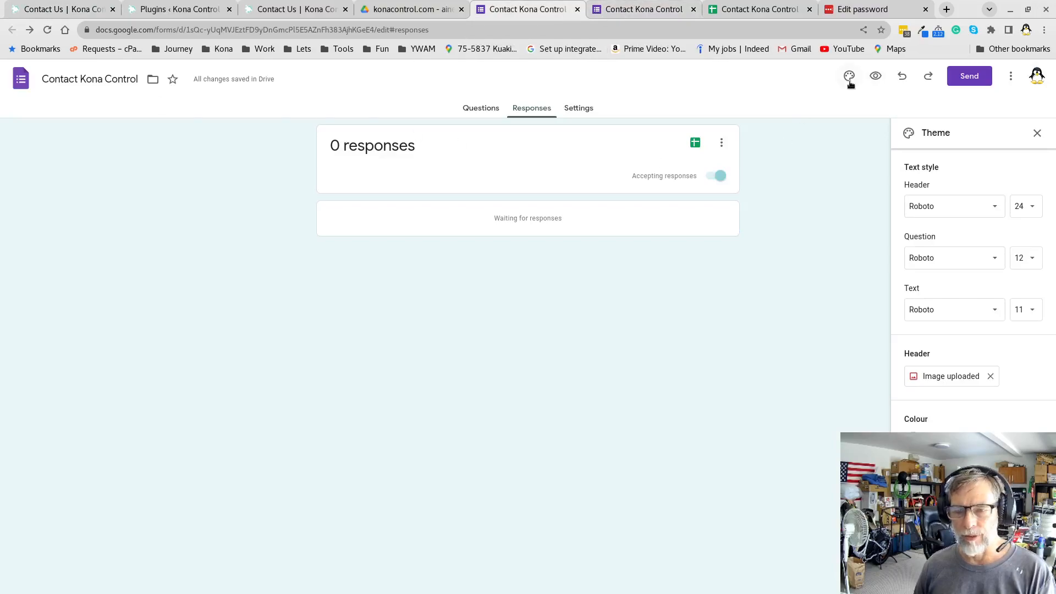
left_click(474, 108)
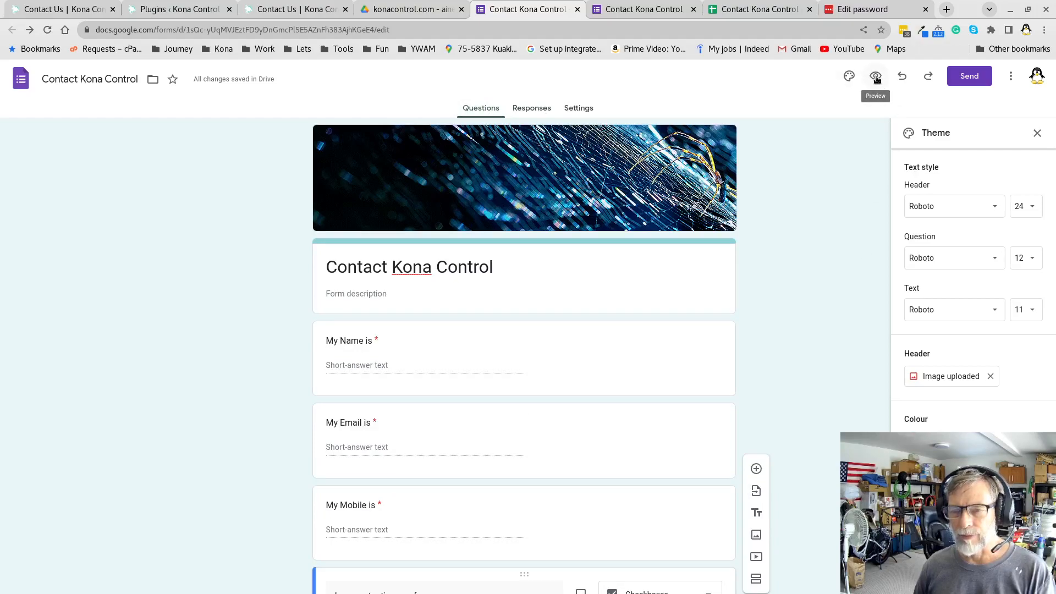
left_click(1011, 75)
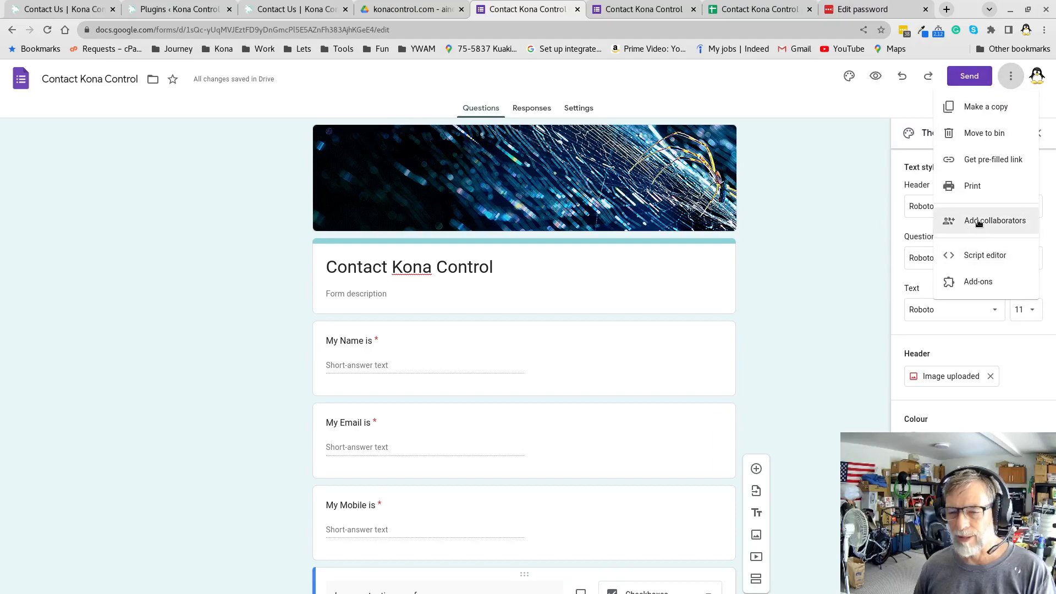
left_click(783, 205)
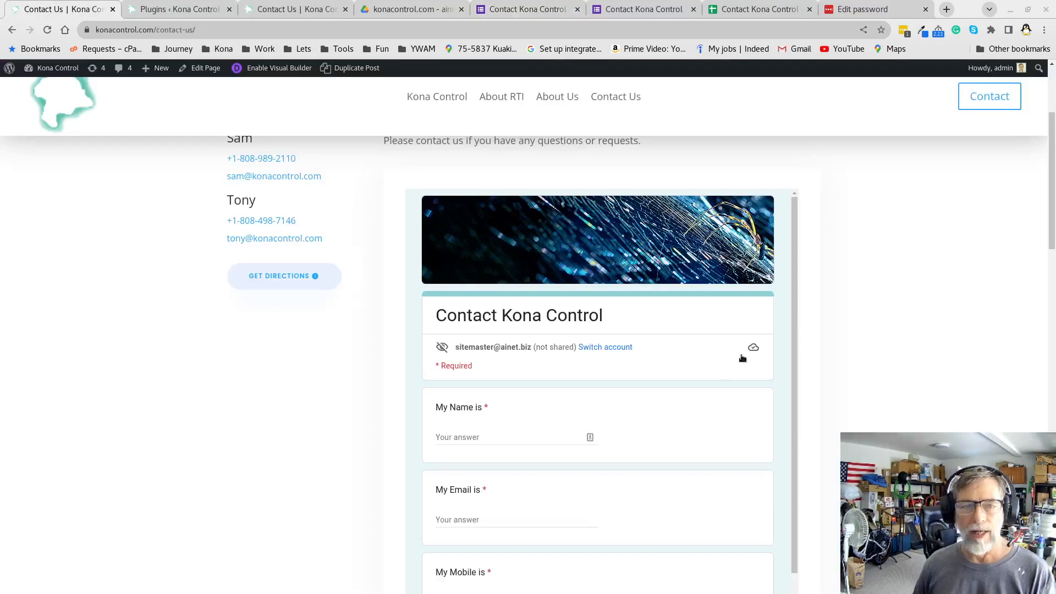
Step: Open the konacontrol.com/contact-us/ page in a new incognito window and check how the embedded form loads
left_click(1044, 31)
key("ctrl+c")
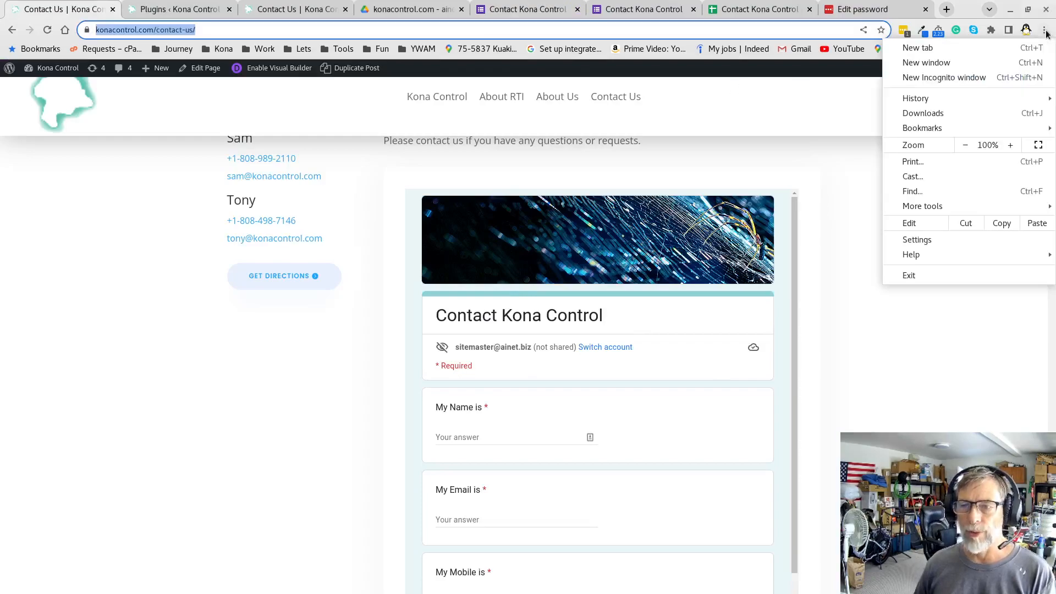
left_click(992, 80)
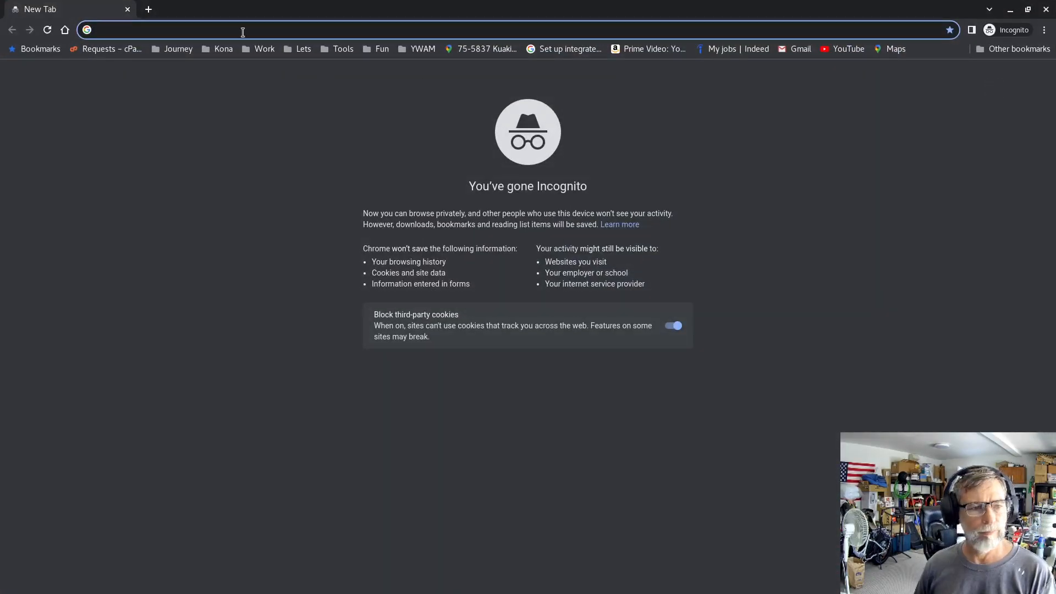
key("ctrl+v")
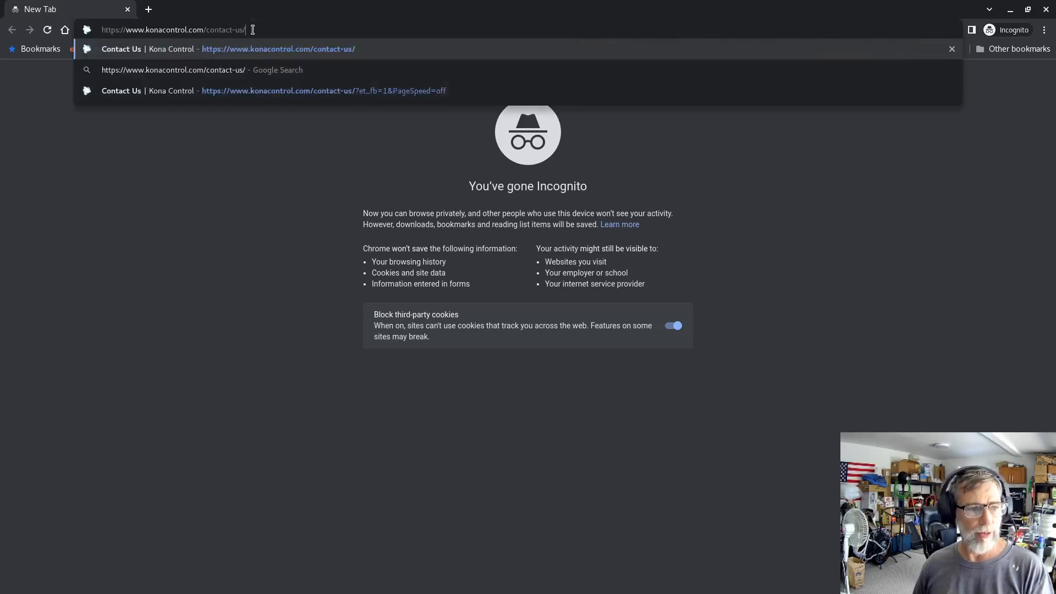
key("Return")
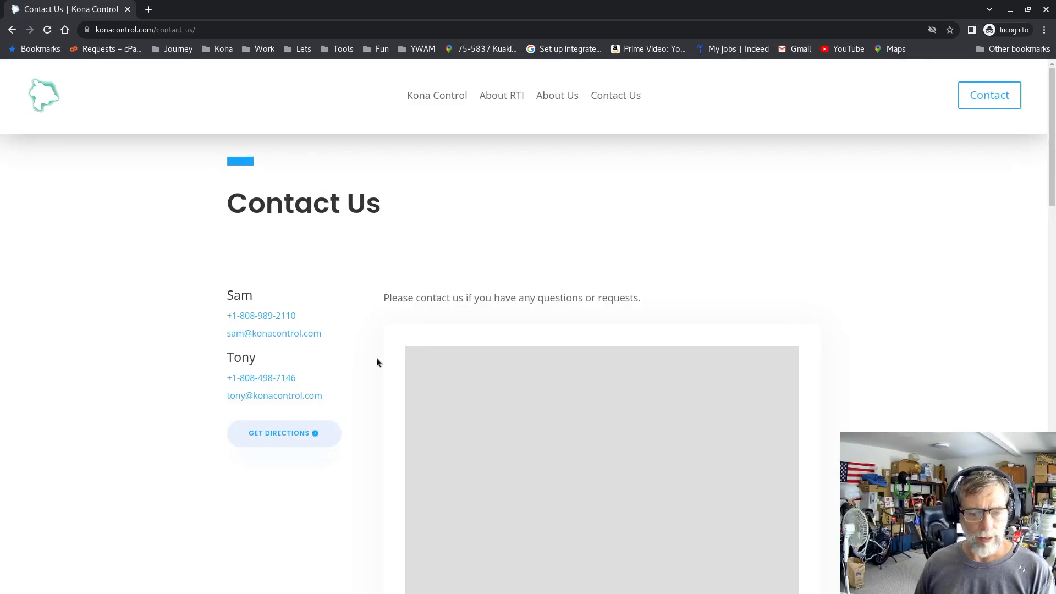
scroll(368, 382, "down", 4)
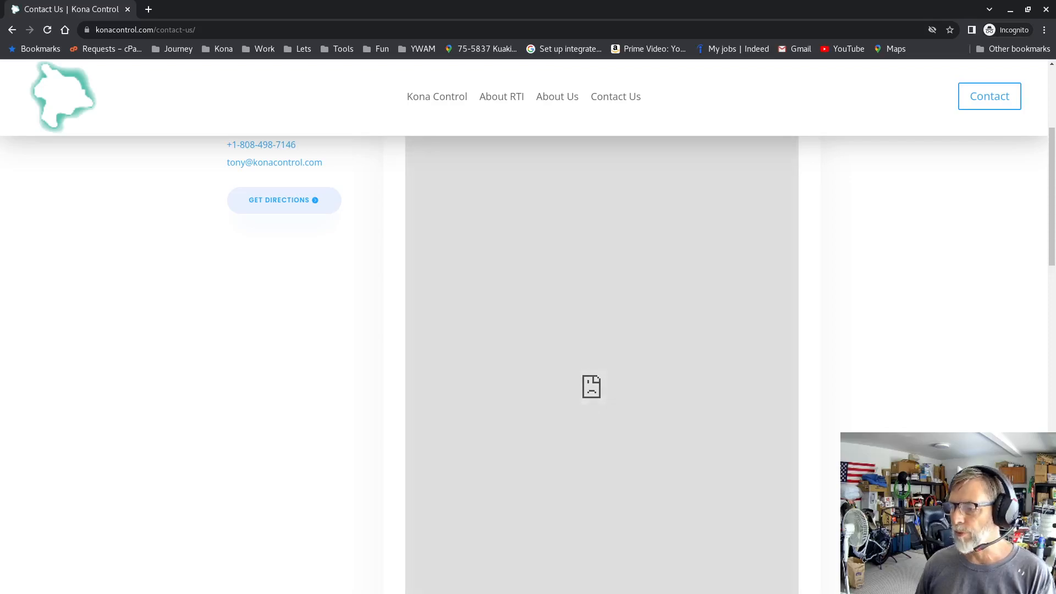
Step: In the Contact Kona Control form's response settings, turn off the restriction to users in AI Networks for Business and its trusted organisations
key("alt+Tab")
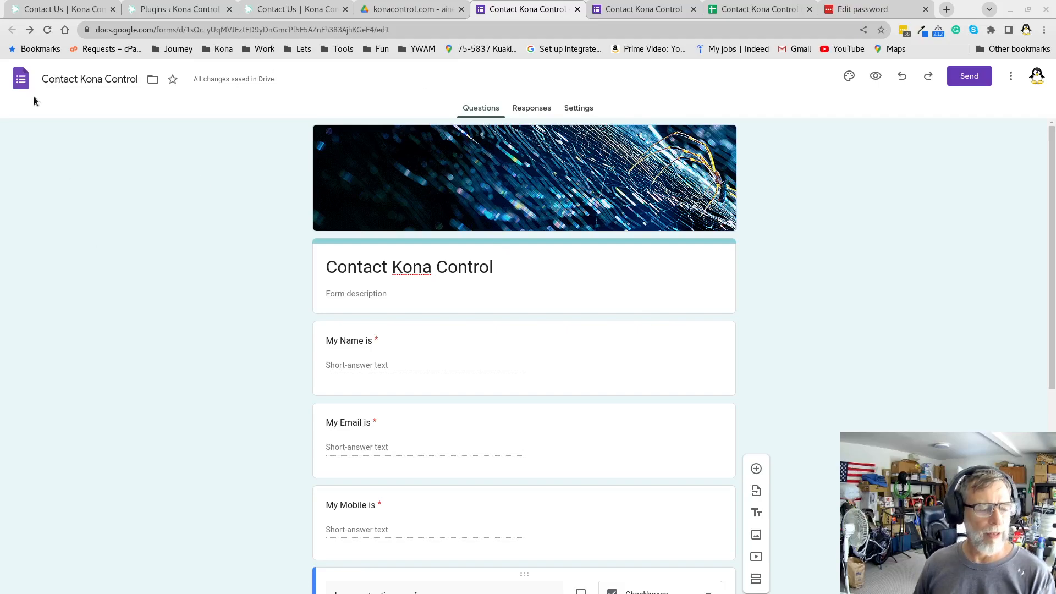
left_click(581, 109)
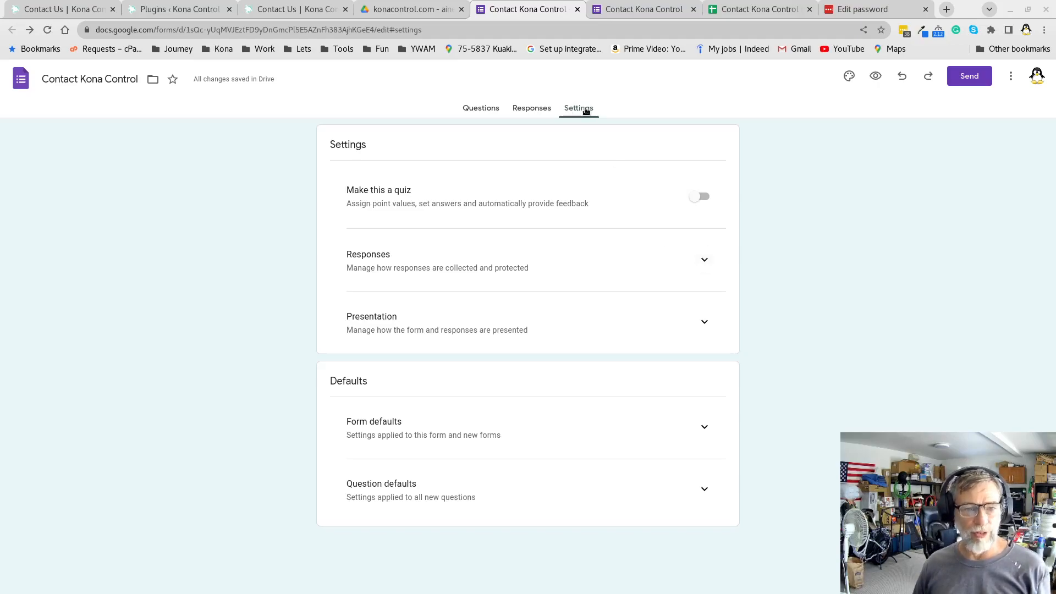
left_click(706, 259)
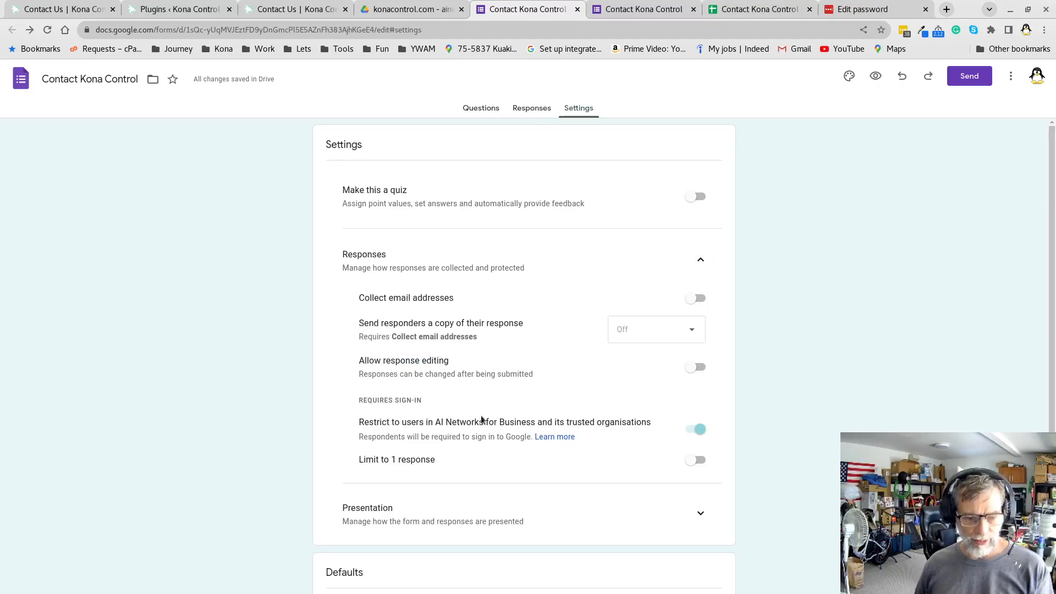
left_click(696, 429)
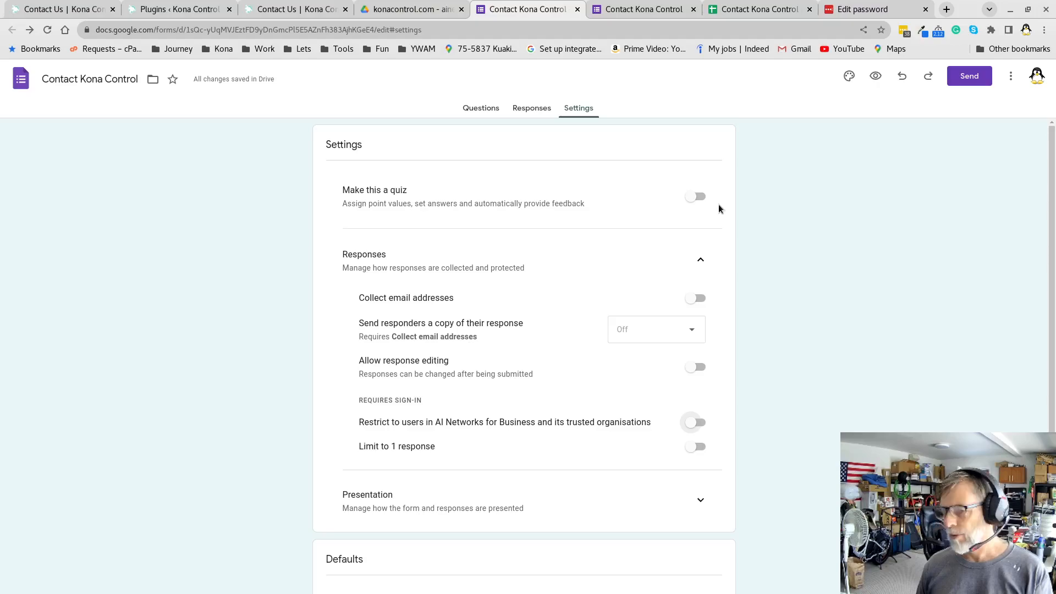
key("alt+Tab")
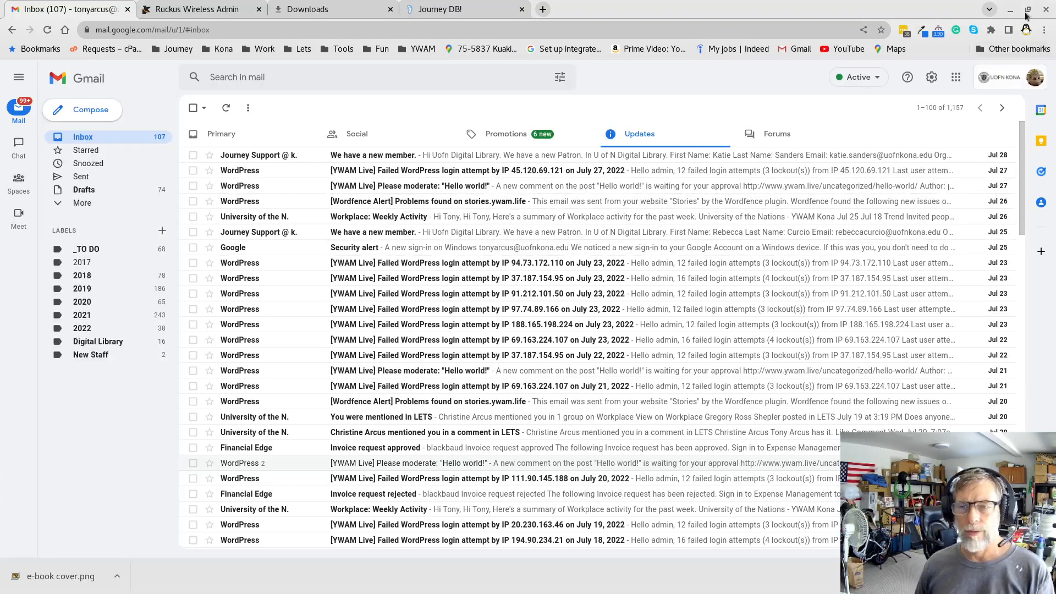
left_click(1011, 13)
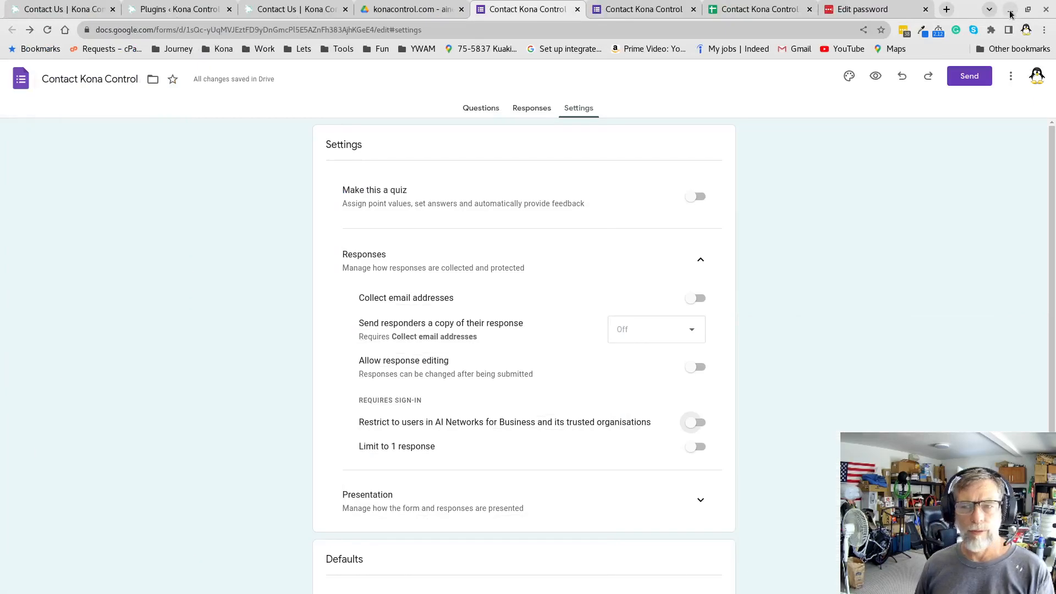
left_click(1009, 10)
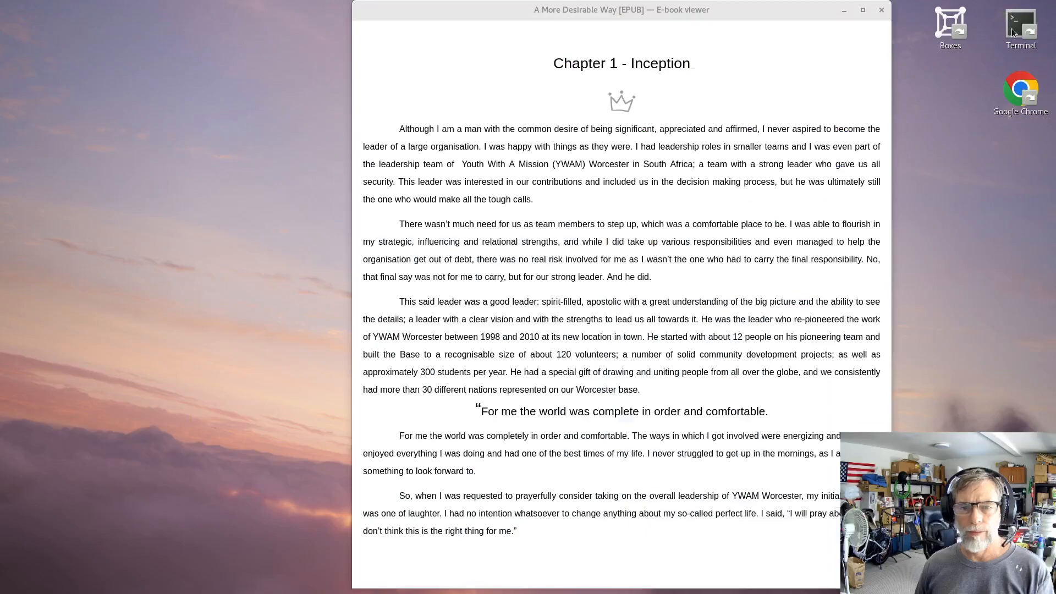
left_click(843, 10)
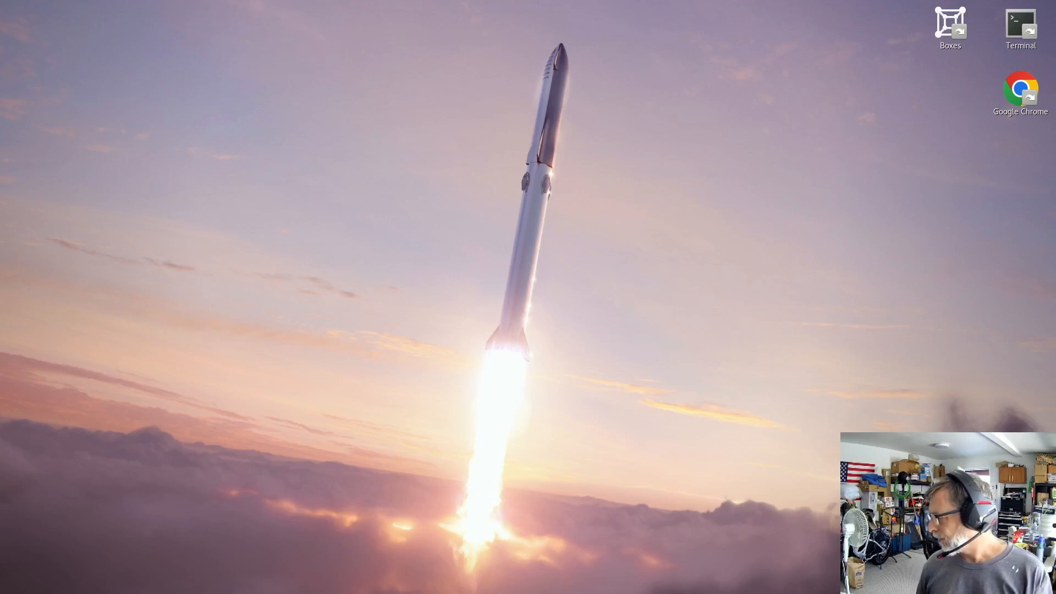
Step: Reload the Contact Us page in the incognito window and examine the whole embedded form as a signed-out visitor
key("alt+Tab")
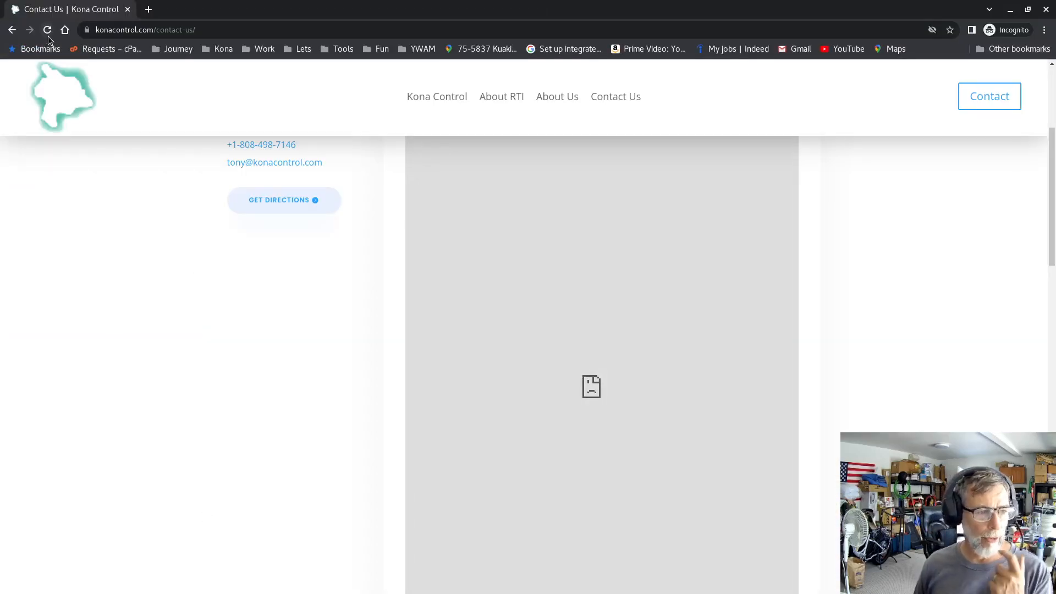
left_click(49, 31)
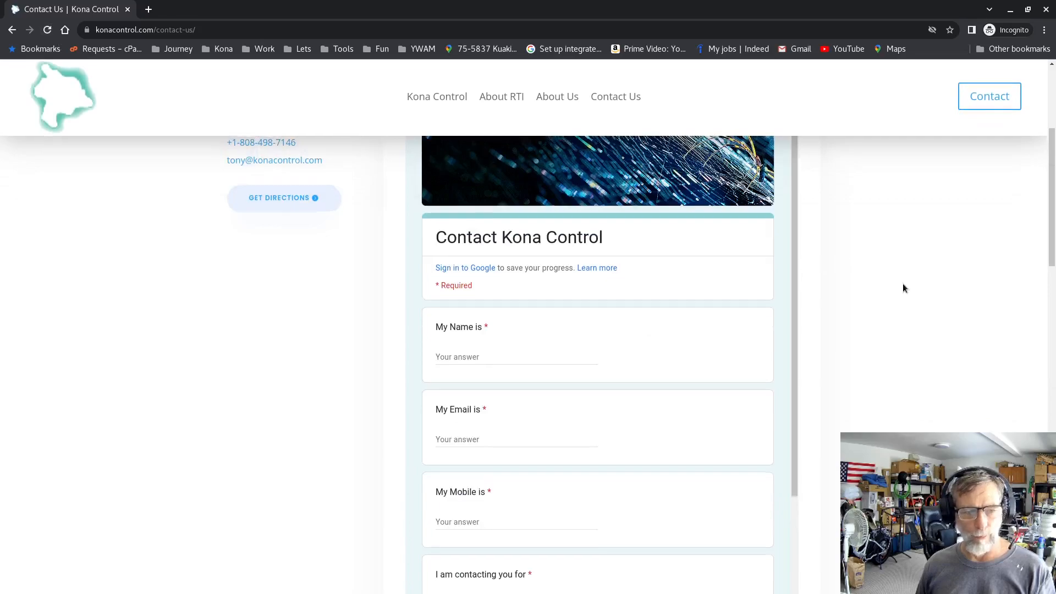
scroll(902, 288, "up", 3)
scroll(903, 284, "down", 6)
scroll(903, 284, "up", 8)
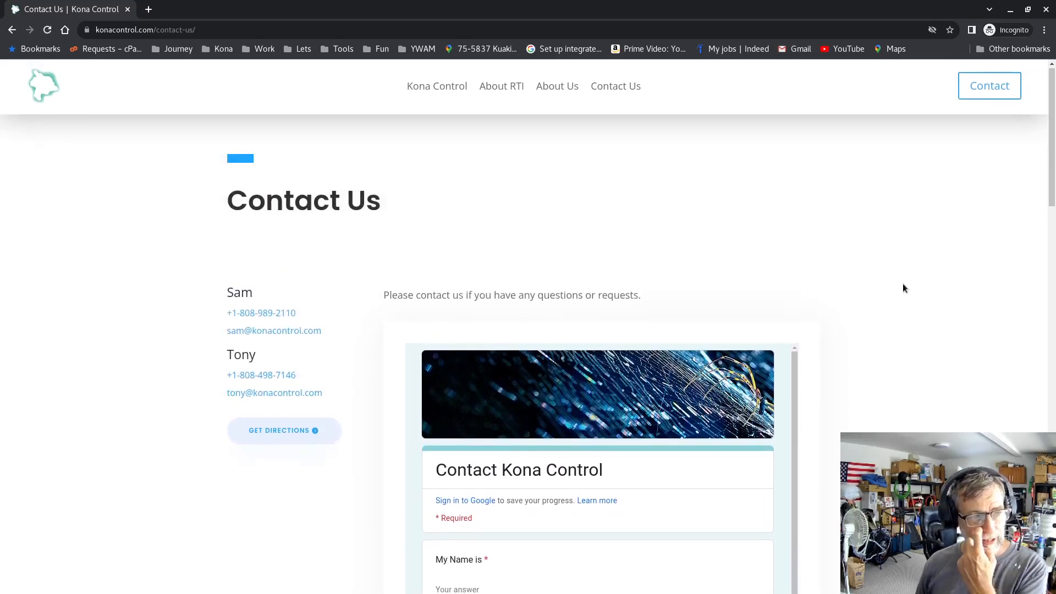
scroll(903, 288, "down", 10)
scroll(902, 288, "up", 2)
scroll(902, 288, "up", 6)
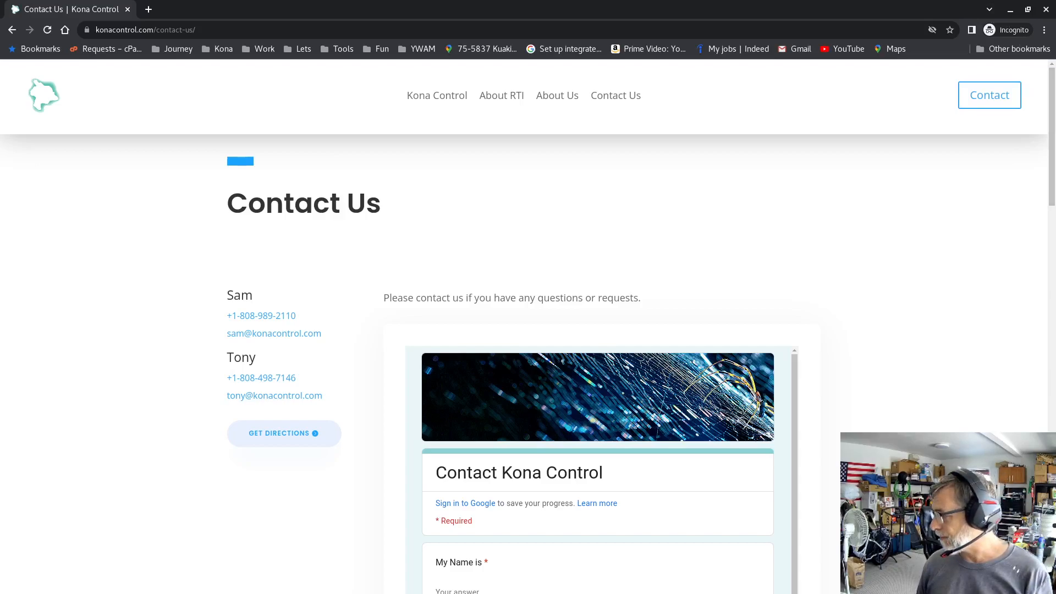
Step: Return to the regular browser window and review the embedded form on the live Contact Us page while signed in
key("alt+Tab")
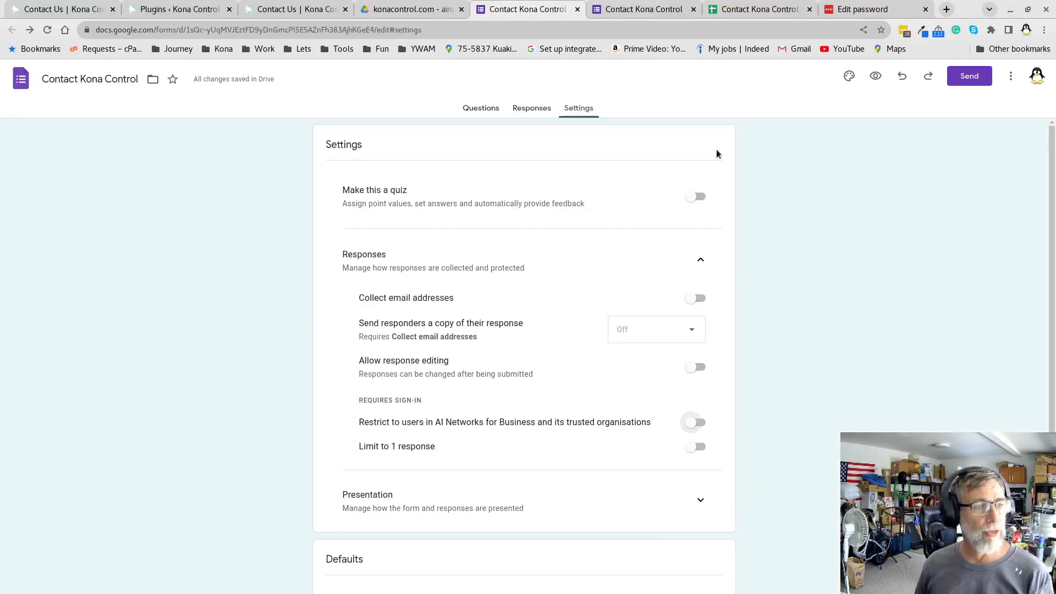
left_click(68, 11)
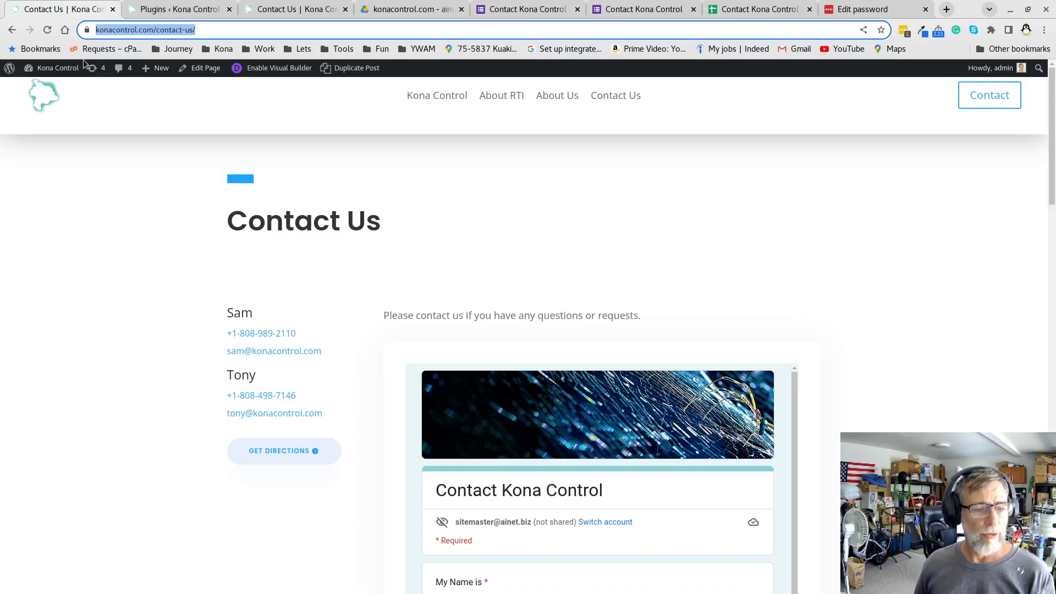
scroll(618, 265, "down", 4)
scroll(619, 270, "up", 4)
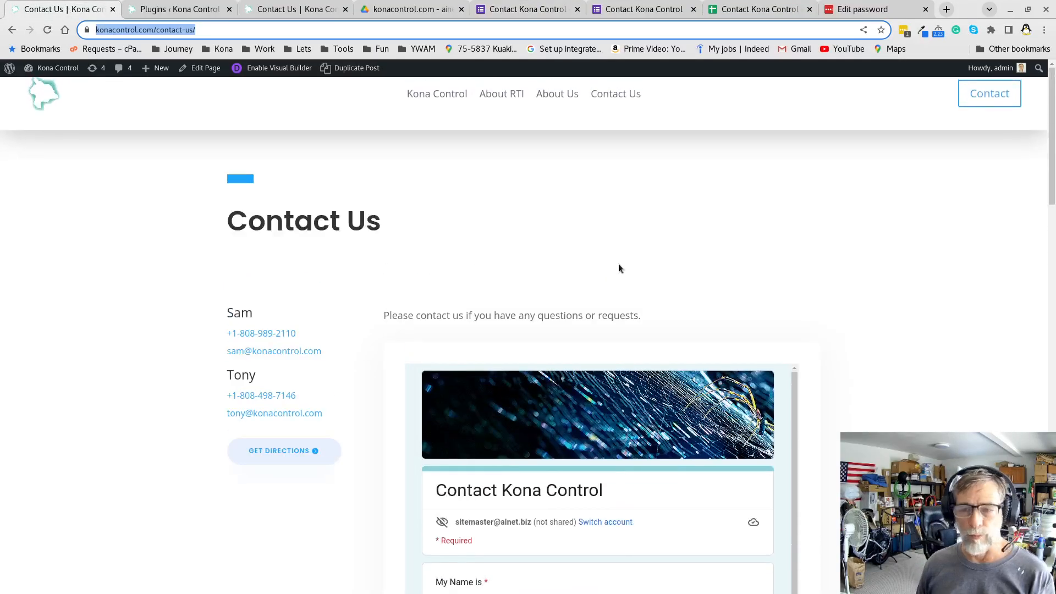